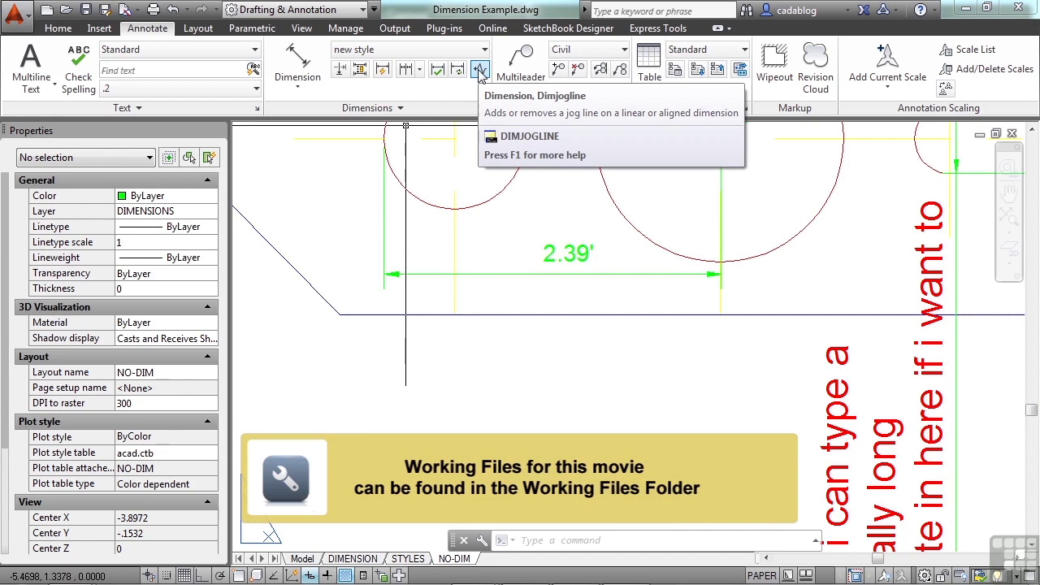
- Add a DIMJOGLINE jog to the 2.39' aligned dimension near its left arrowhead
{"action": "left_click", "coordinate": [480, 72]}
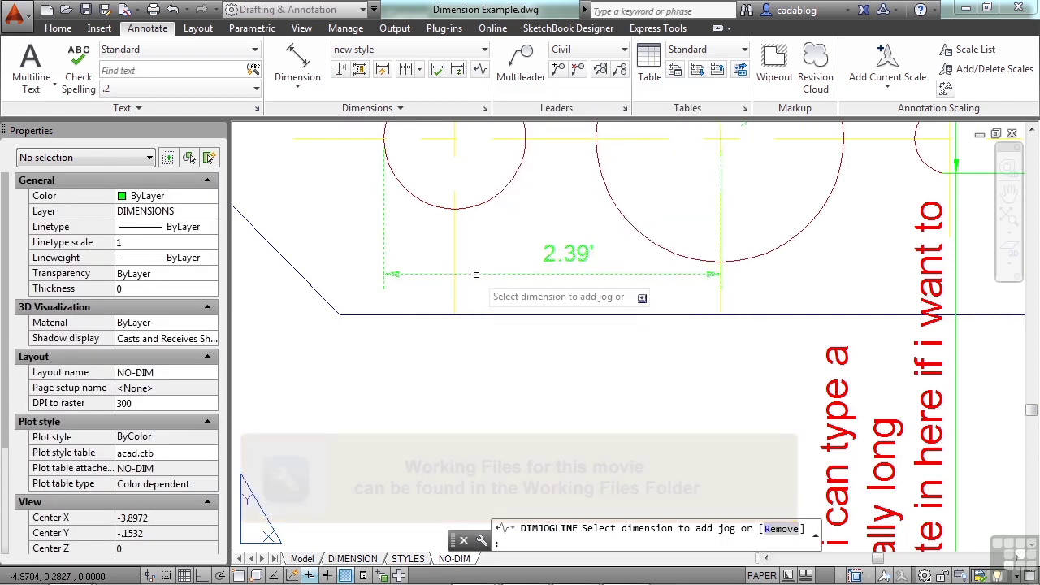
{"action": "left_click", "coordinate": [476, 275]}
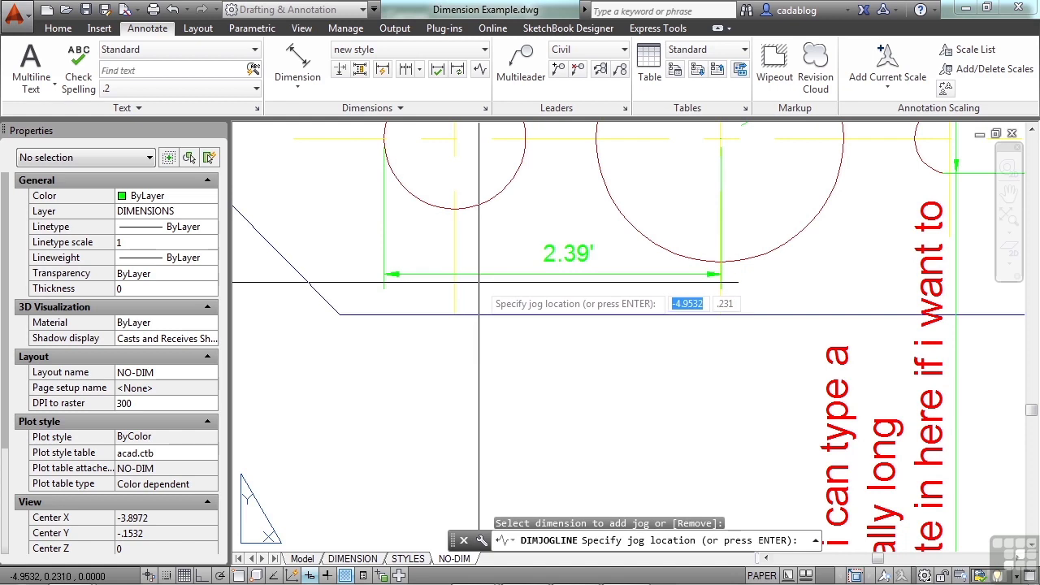
{"action": "scroll", "coordinate": [479, 283], "scroll_direction": "up", "scroll_amount": 4}
{"action": "left_click", "coordinate": [479, 274]}
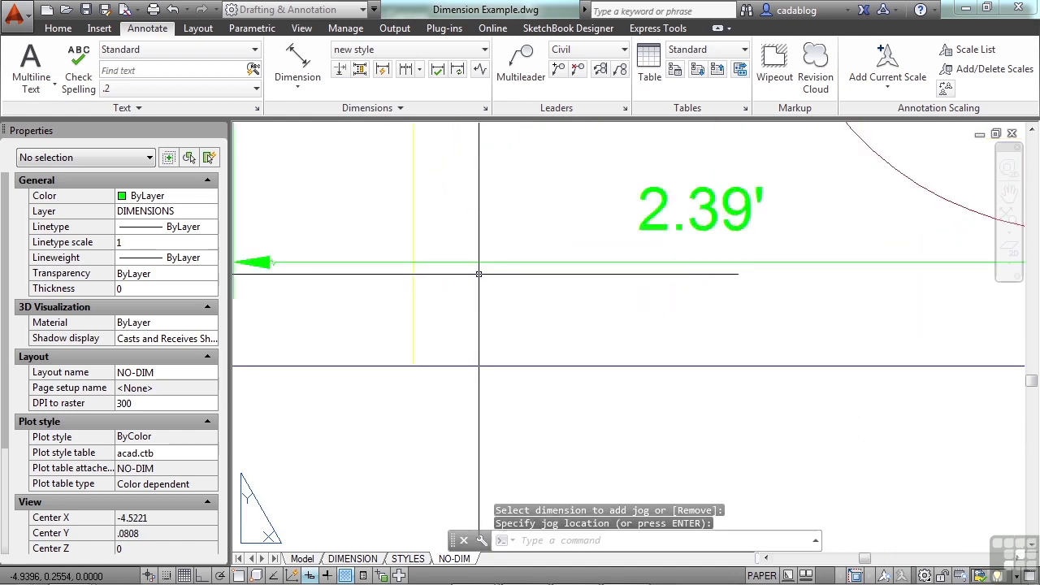
{"action": "scroll", "coordinate": [351, 293], "scroll_direction": "up", "scroll_amount": 6}
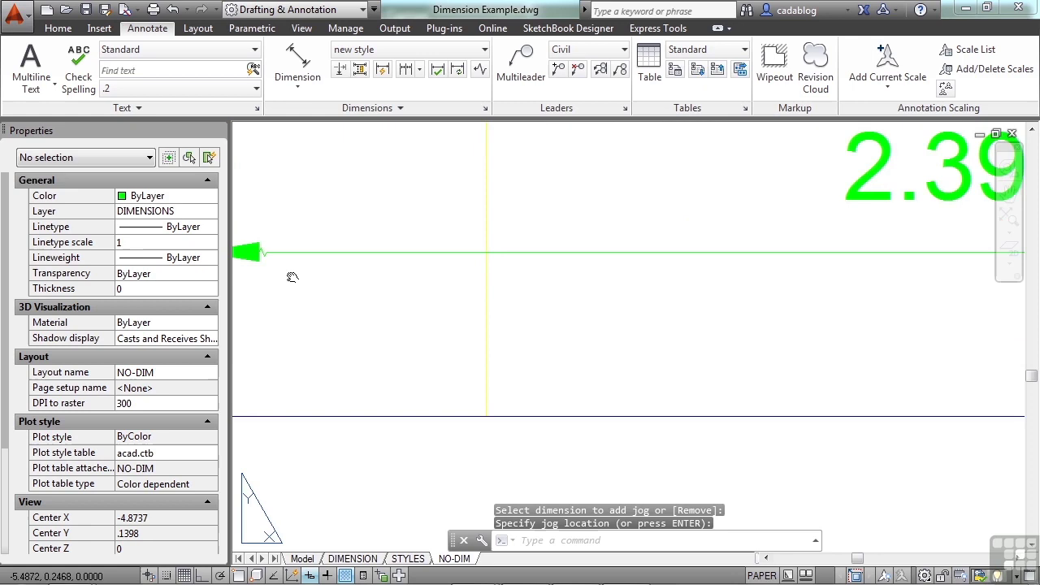
{"action": "left_click", "coordinate": [409, 187]}
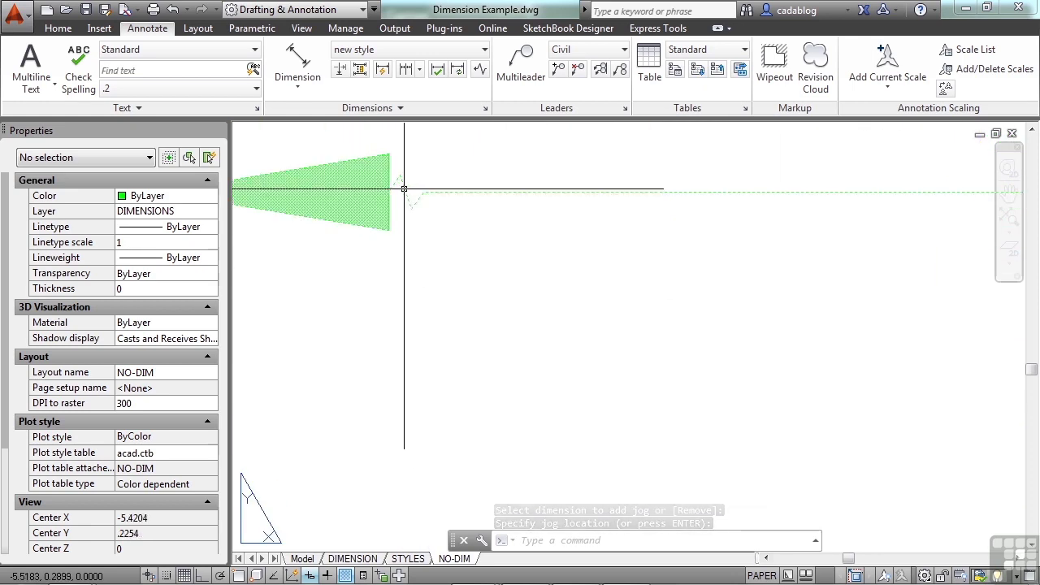
{"action": "left_click", "coordinate": [406, 191]}
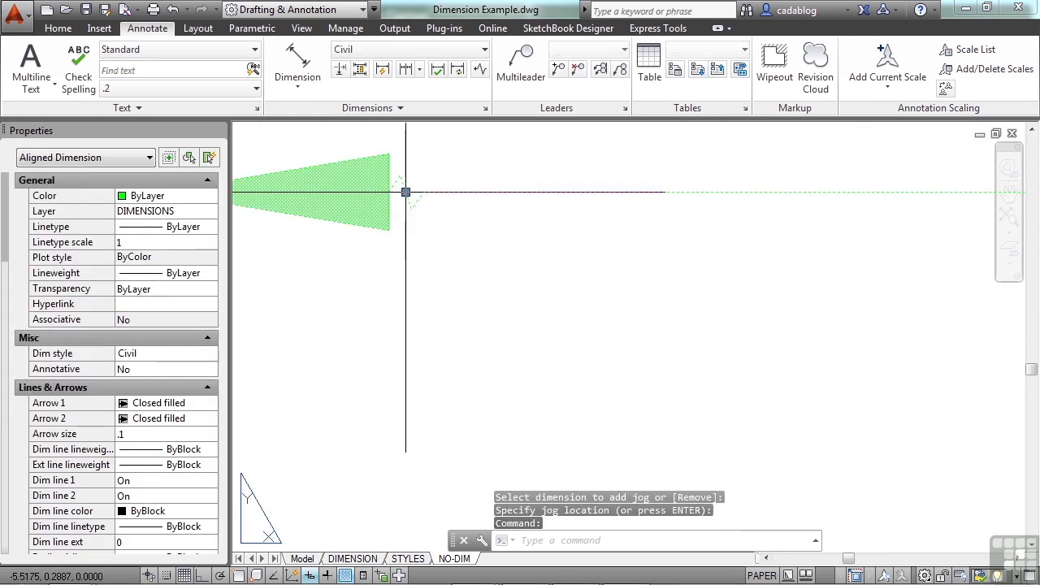
{"action": "key", "text": "F3"}
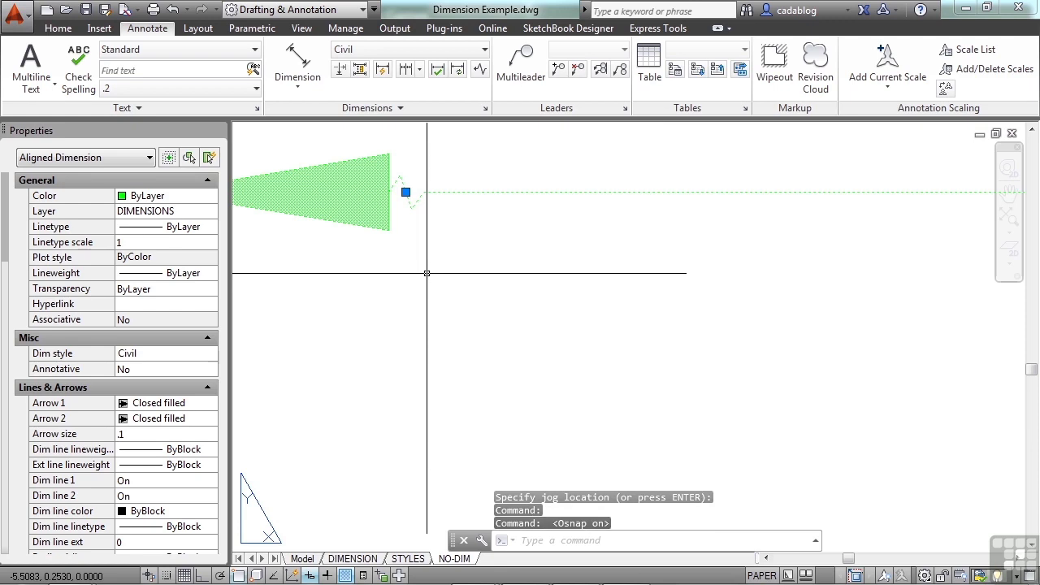
{"action": "key", "text": "F3"}
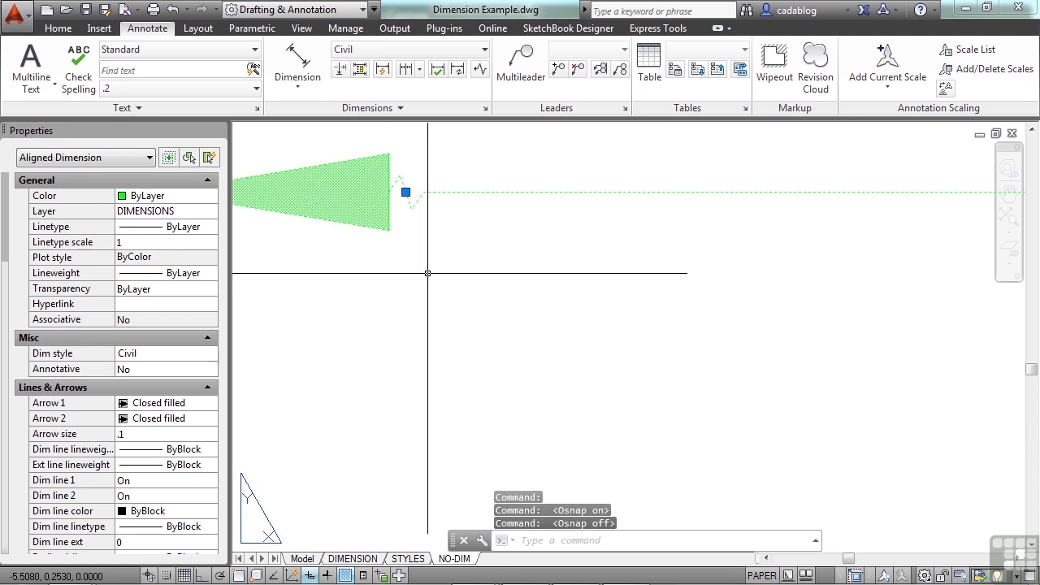
- Drag the jog's grip further along the 2.39' dimension line
{"action": "left_click", "coordinate": [406, 192]}
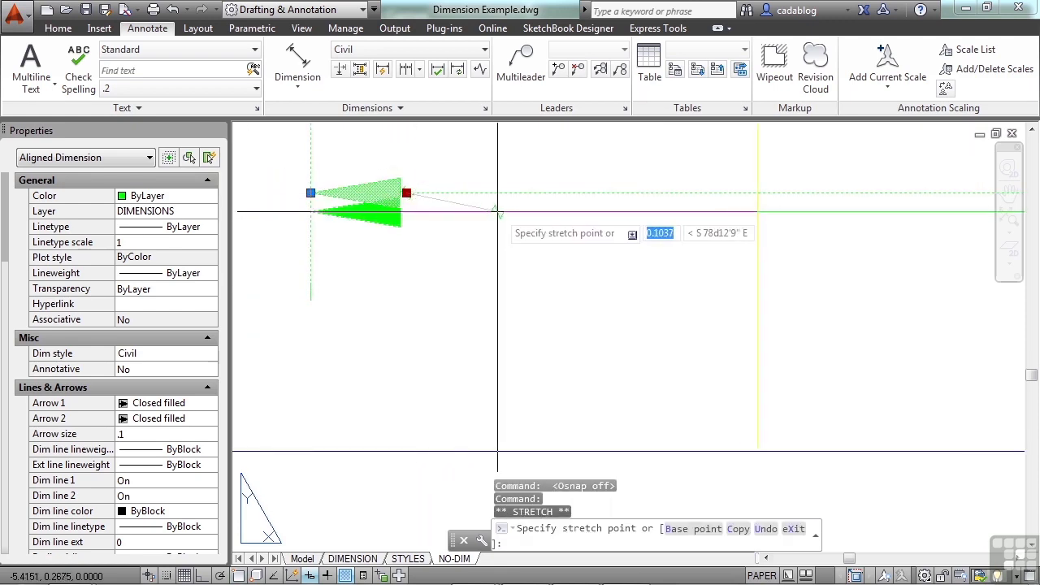
{"action": "left_click", "coordinate": [561, 211]}
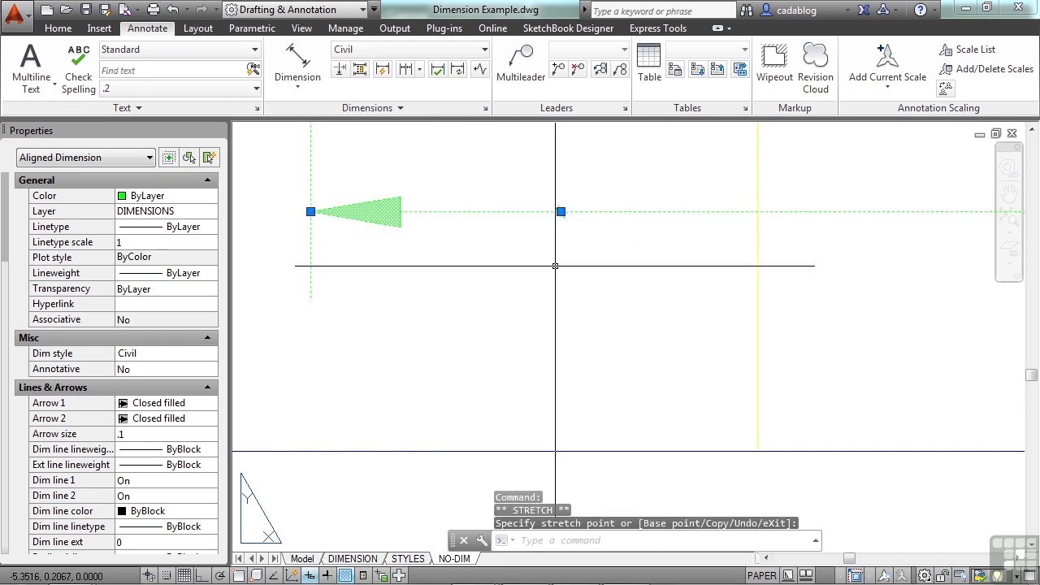
{"action": "key", "text": "Escape"}
{"action": "scroll", "coordinate": [504, 241], "scroll_direction": "up", "scroll_amount": 2}
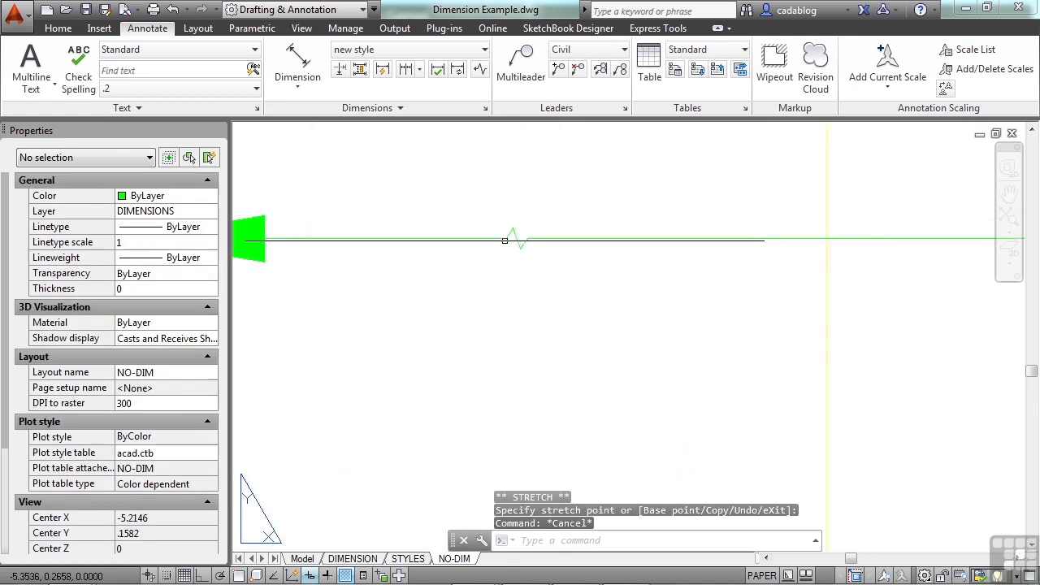
{"action": "scroll", "coordinate": [504, 241], "scroll_direction": "up", "scroll_amount": 2}
{"action": "left_click", "coordinate": [506, 150]}
{"action": "key", "text": "Escape"}
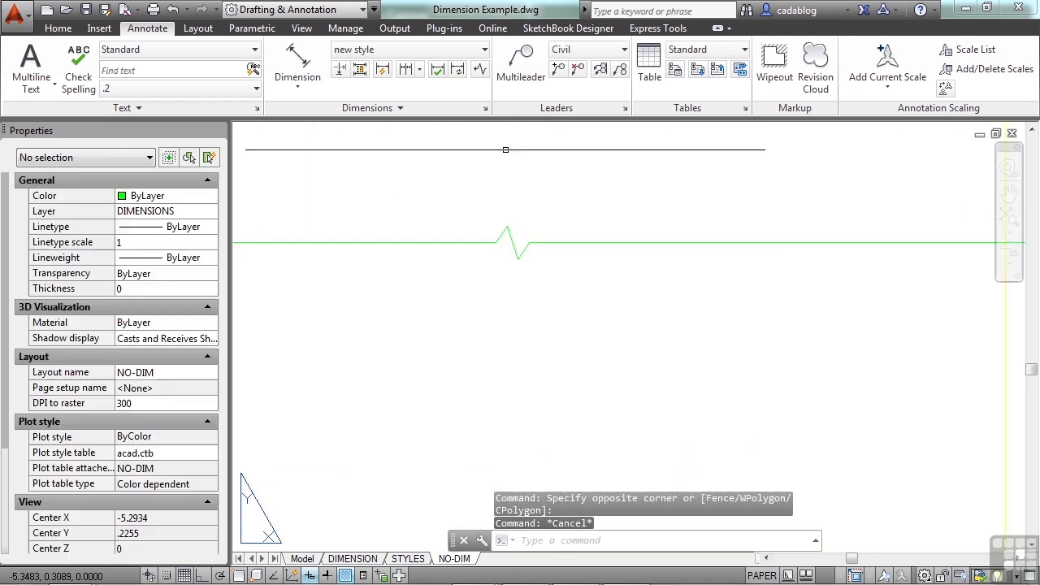
- Remove the jog from the 2.39' dimension with Dimension Jog's Remove option
{"action": "left_click", "coordinate": [479, 75]}
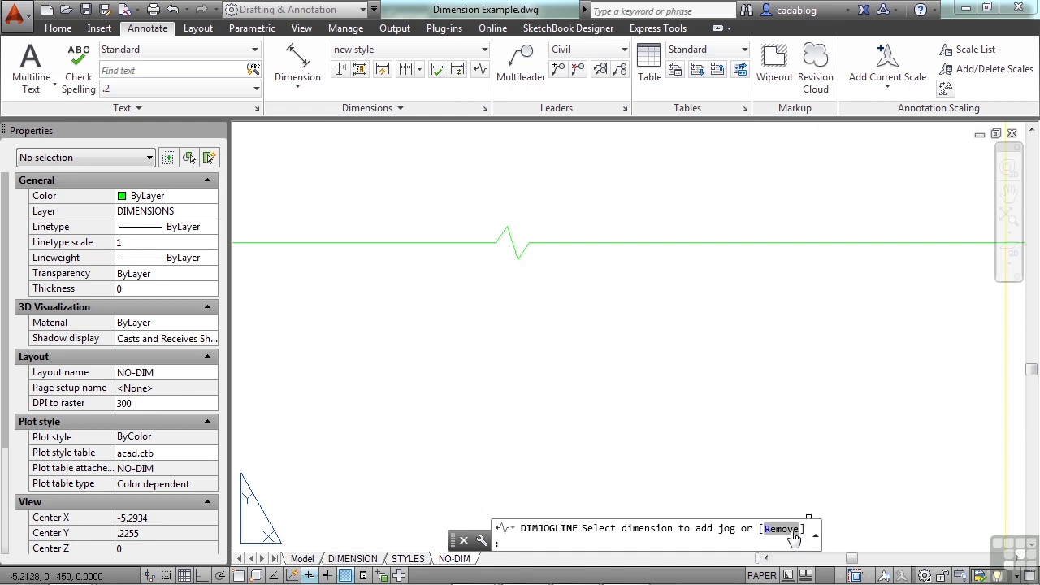
{"action": "left_click", "coordinate": [791, 533]}
{"action": "left_click", "coordinate": [598, 243]}
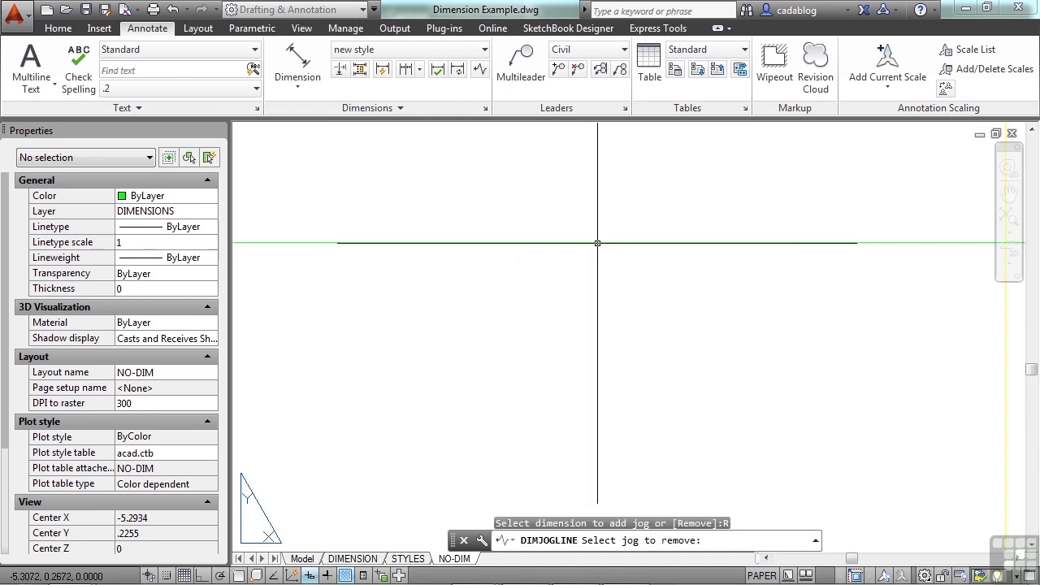
{"action": "scroll", "coordinate": [540, 305], "scroll_direction": "up", "scroll_amount": 4}
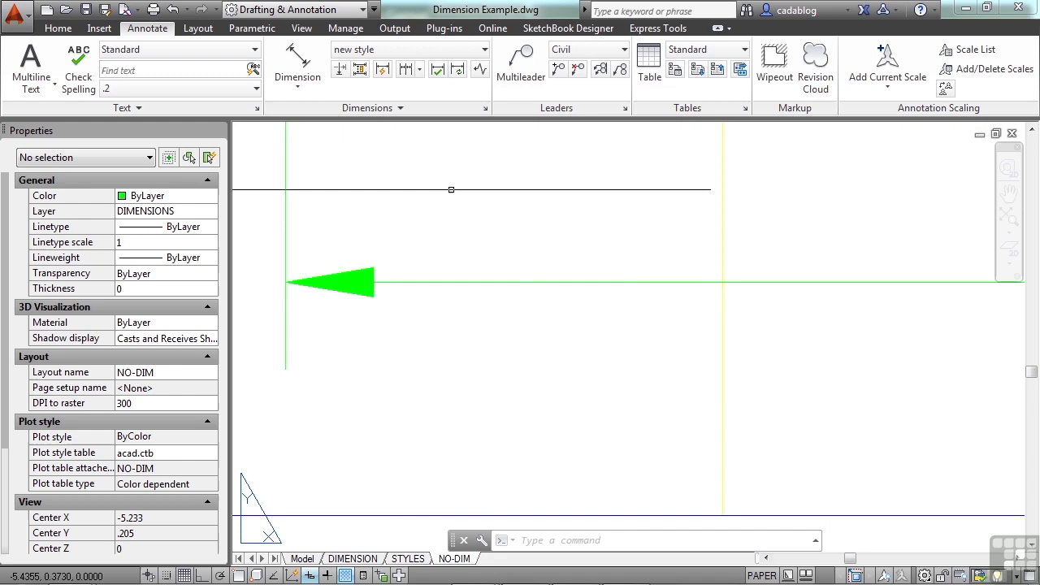
- Update the 2.39' dimension, long vertical note and both 100' dimensions to the current style
{"action": "scroll", "coordinate": [447, 251], "scroll_direction": "down", "scroll_amount": 4}
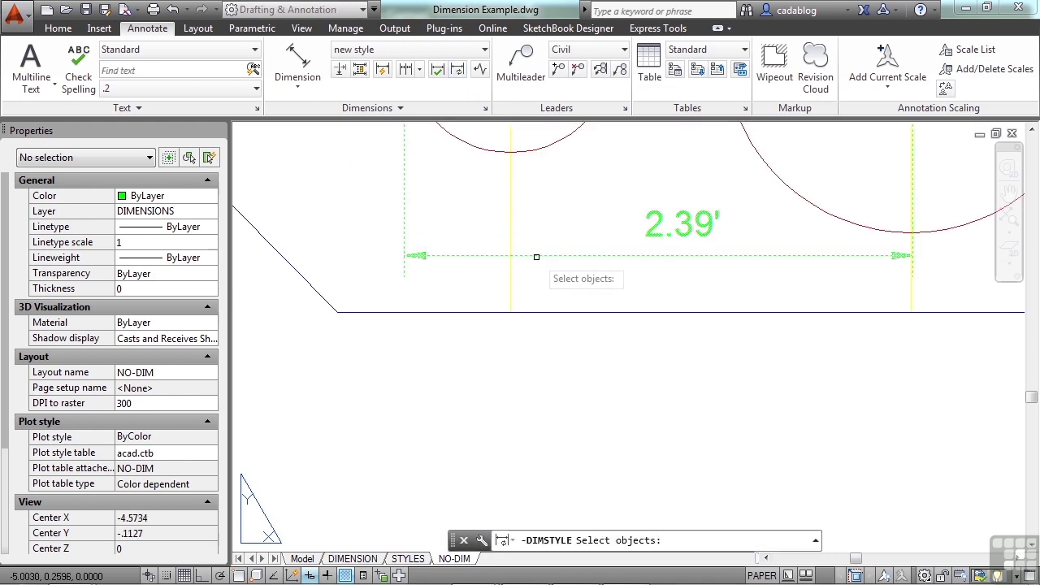
{"action": "scroll", "coordinate": [509, 266], "scroll_direction": "down", "scroll_amount": 3}
{"action": "left_click", "coordinate": [753, 359]}
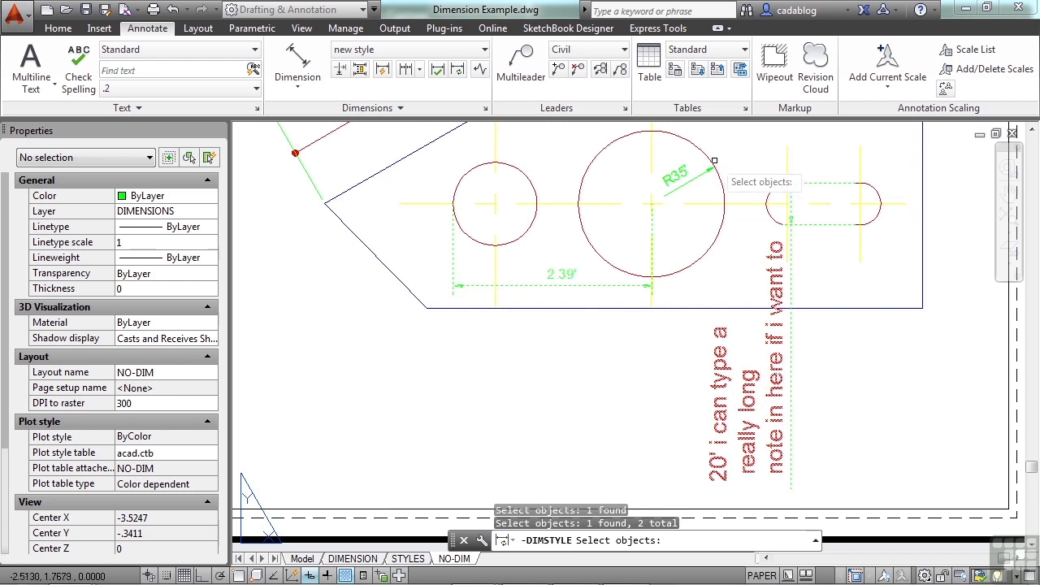
{"action": "middle_click_drag", "start_coordinate": [482, 139], "coordinate": [486, 401]}
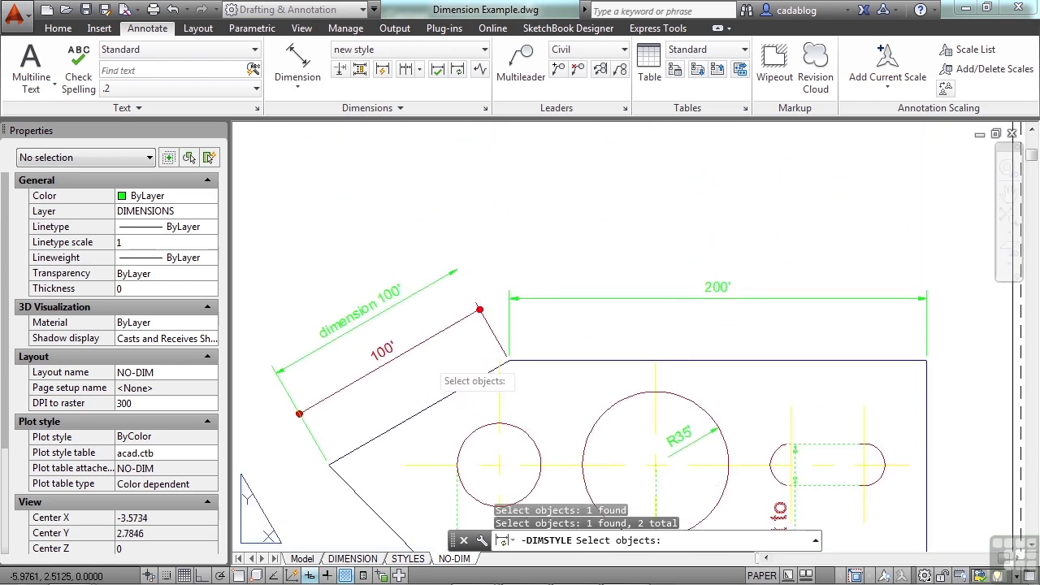
{"action": "left_click", "coordinate": [446, 345]}
{"action": "left_click", "coordinate": [349, 273]}
{"action": "middle_click_drag", "start_coordinate": [536, 228], "coordinate": [622, 182]}
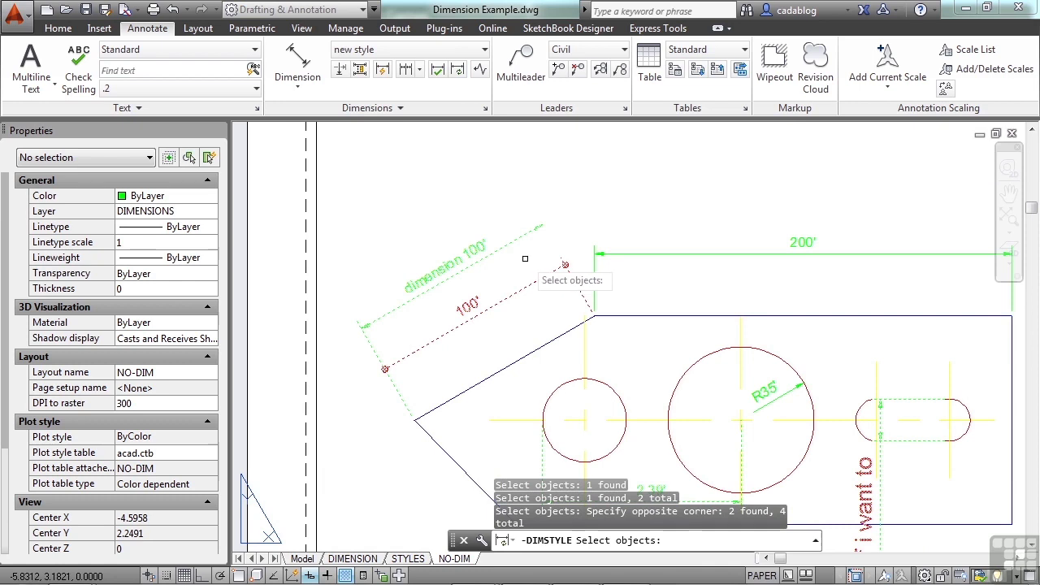
{"action": "key", "text": "Return"}
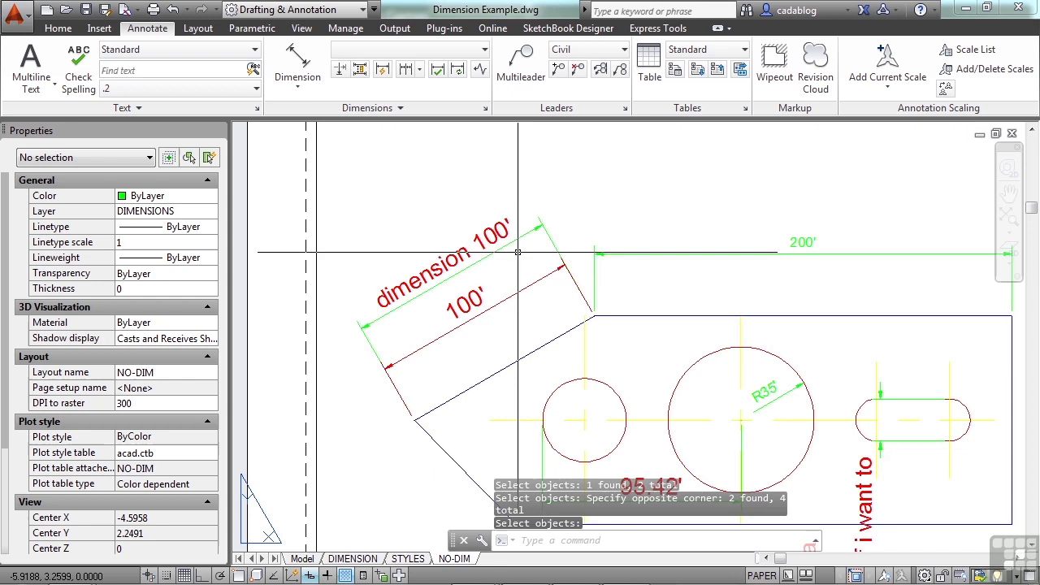
- Give the 200' dimension a round inspection label with a 100% inspection rate
{"action": "left_click", "coordinate": [439, 72]}
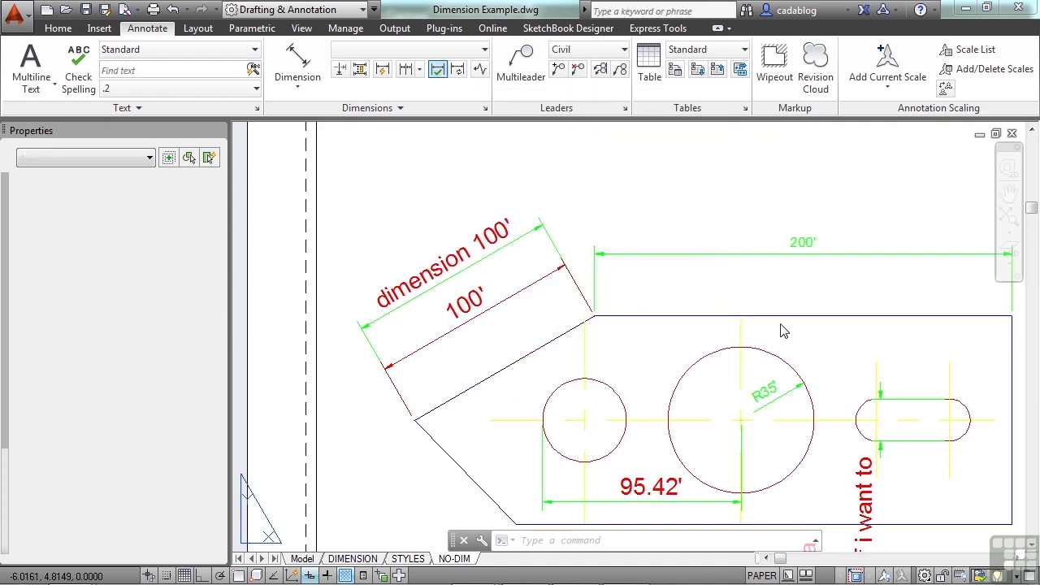
{"action": "left_click_drag", "start_coordinate": [247, 15], "coordinate": [302, 46]}
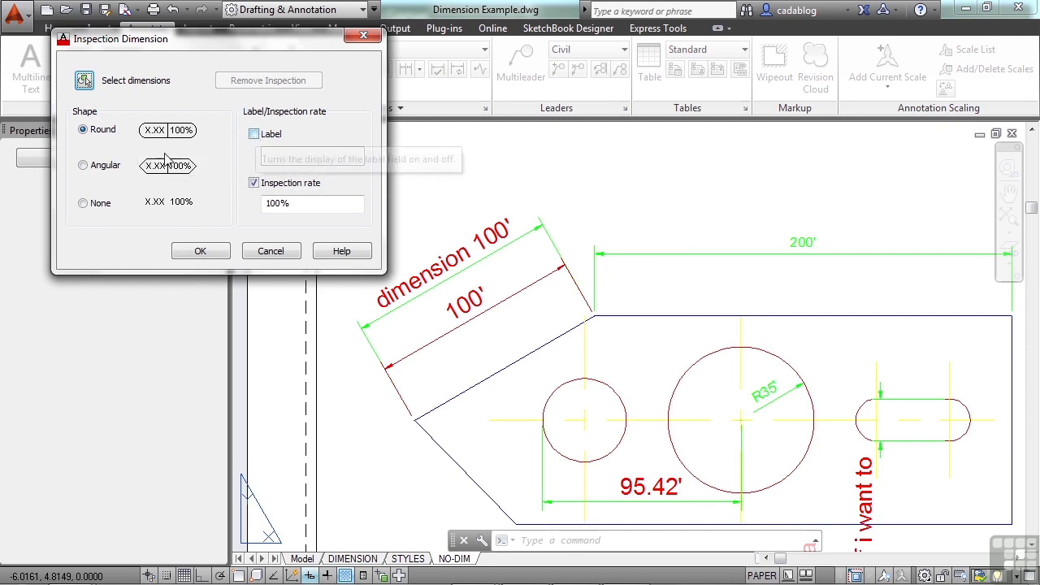
{"action": "left_click", "coordinate": [224, 255]}
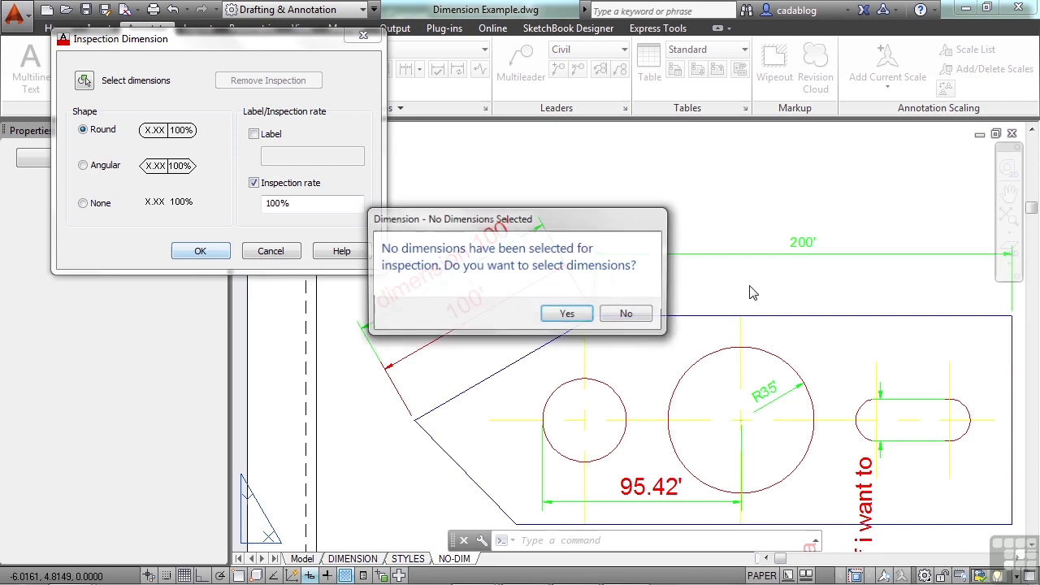
{"action": "left_click", "coordinate": [559, 313]}
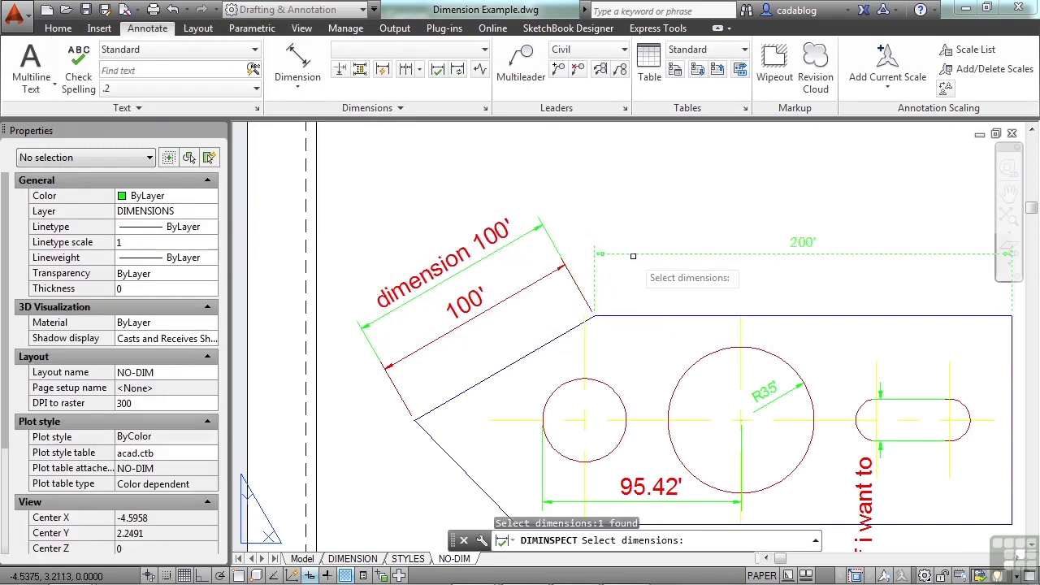
{"action": "middle_click_drag", "start_coordinate": [656, 263], "coordinate": [580, 260]}
{"action": "key", "text": "Return"}
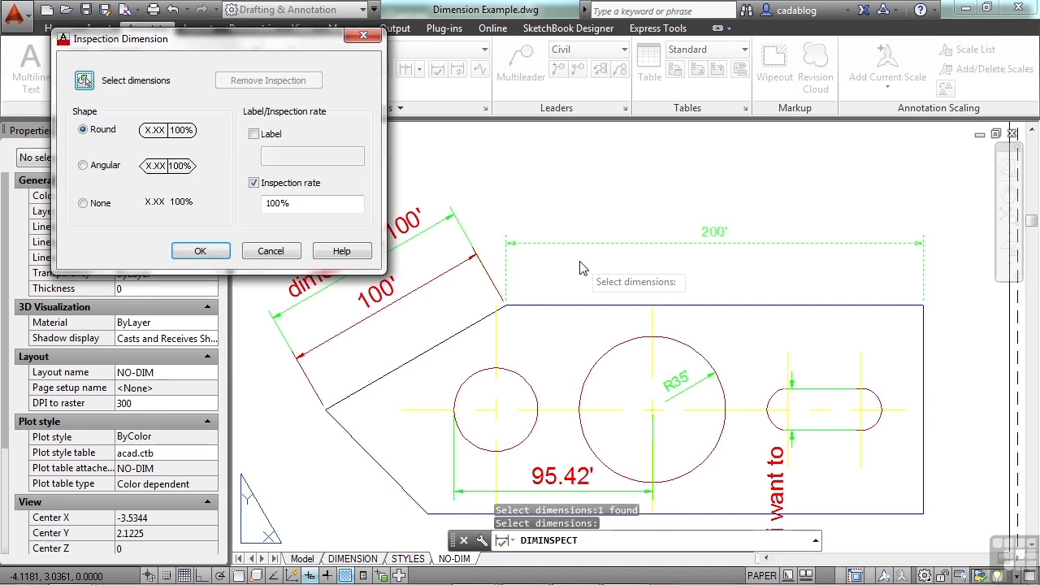
{"action": "left_click", "coordinate": [200, 252]}
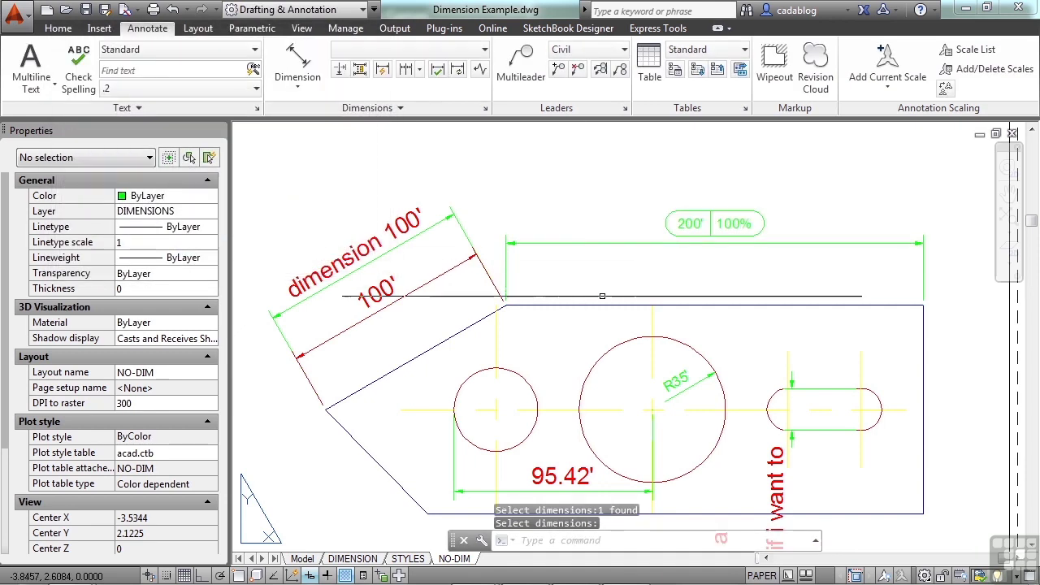
- Chain continued dimensions up the right side: 1092.38, 25.32, 56.64, 84.89 and 57.58
{"action": "left_click", "coordinate": [419, 70]}
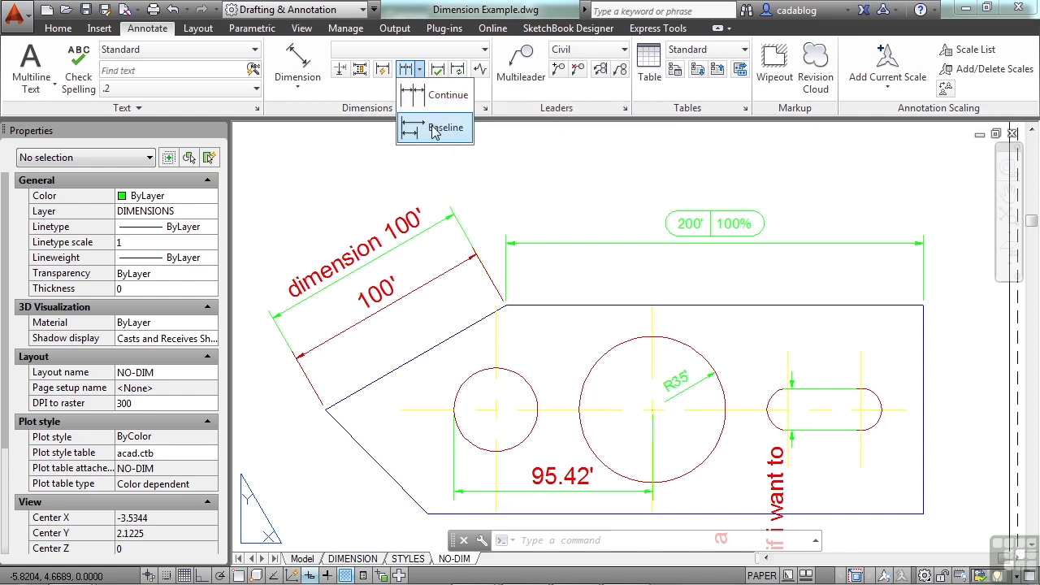
{"action": "left_click", "coordinate": [438, 104]}
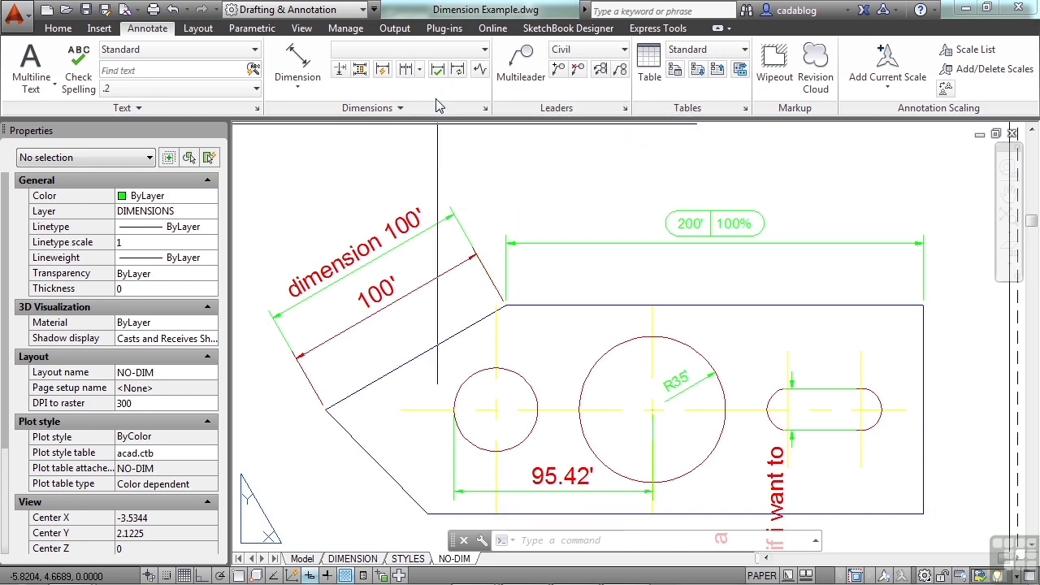
{"action": "scroll", "coordinate": [809, 225], "scroll_direction": "down", "scroll_amount": 2}
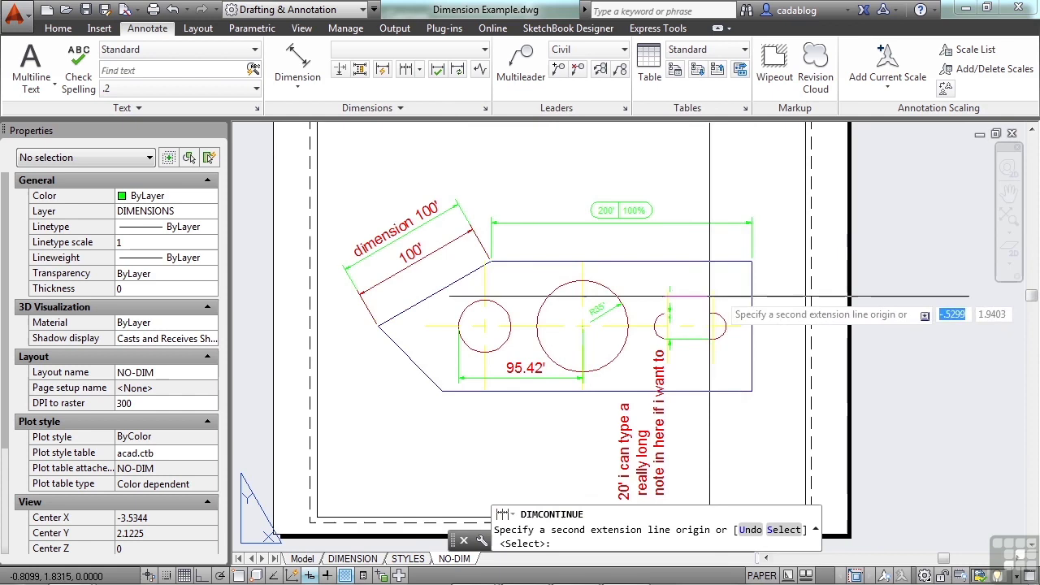
{"action": "scroll", "coordinate": [654, 325], "scroll_direction": "up", "scroll_amount": 4}
{"action": "scroll", "coordinate": [728, 390], "scroll_direction": "down", "scroll_amount": 2}
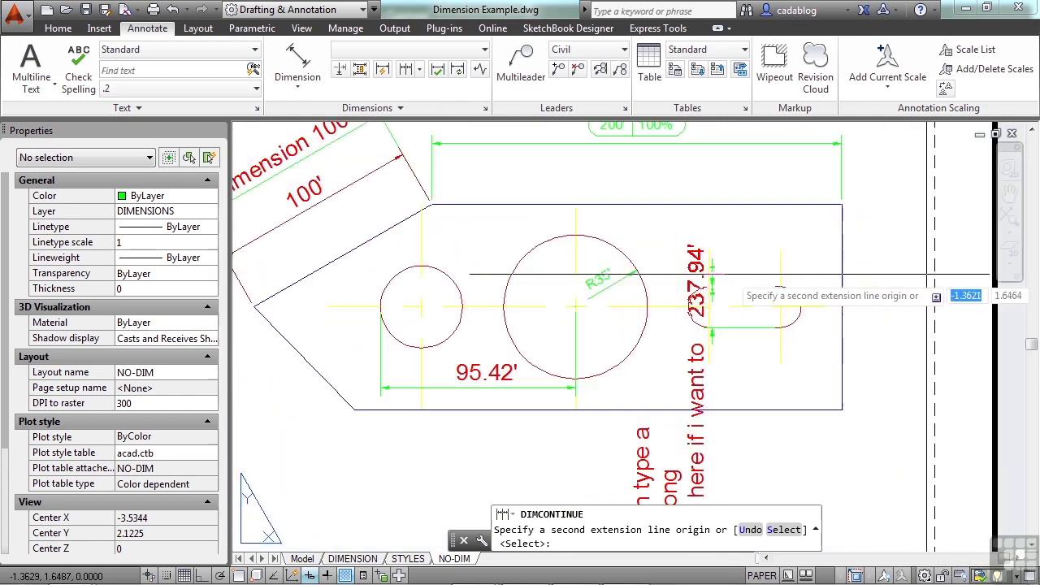
{"action": "left_click", "coordinate": [727, 232]}
{"action": "left_click", "coordinate": [726, 177]}
{"action": "middle_click_drag", "start_coordinate": [721, 128], "coordinate": [713, 209]}
{"action": "left_click", "coordinate": [717, 143]}
{"action": "scroll", "coordinate": [717, 144], "scroll_direction": "down", "scroll_amount": 3}
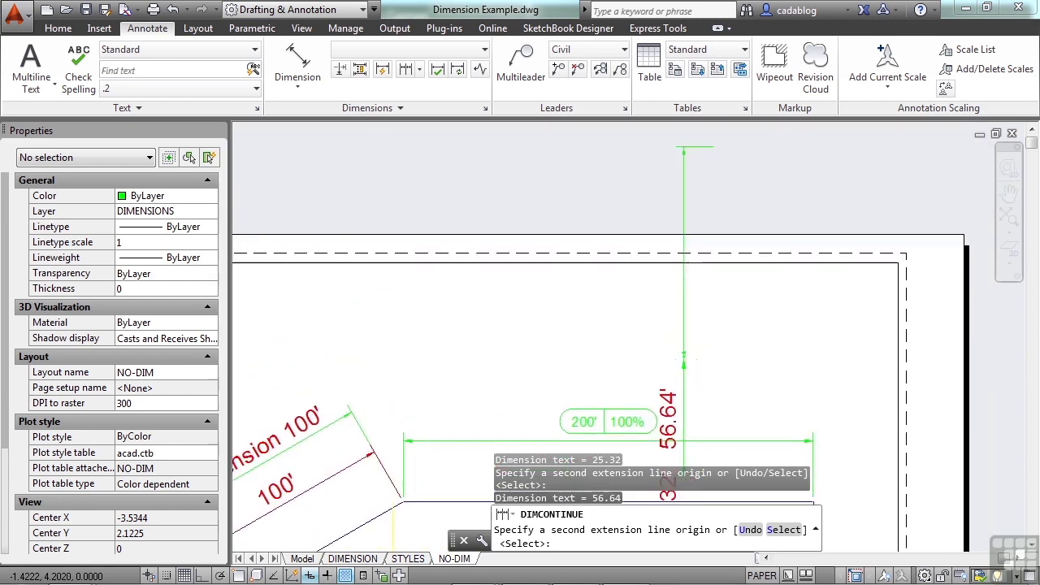
{"action": "left_click", "coordinate": [716, 254]}
{"action": "left_click", "coordinate": [716, 180]}
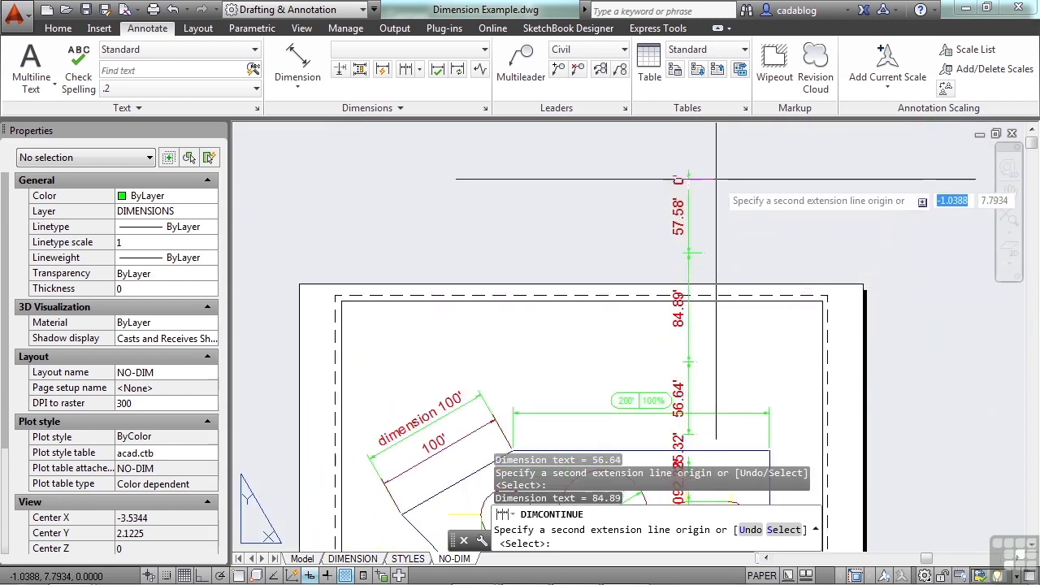
{"action": "scroll", "coordinate": [717, 180], "scroll_direction": "down", "scroll_amount": 2}
{"action": "key", "text": "Return"}
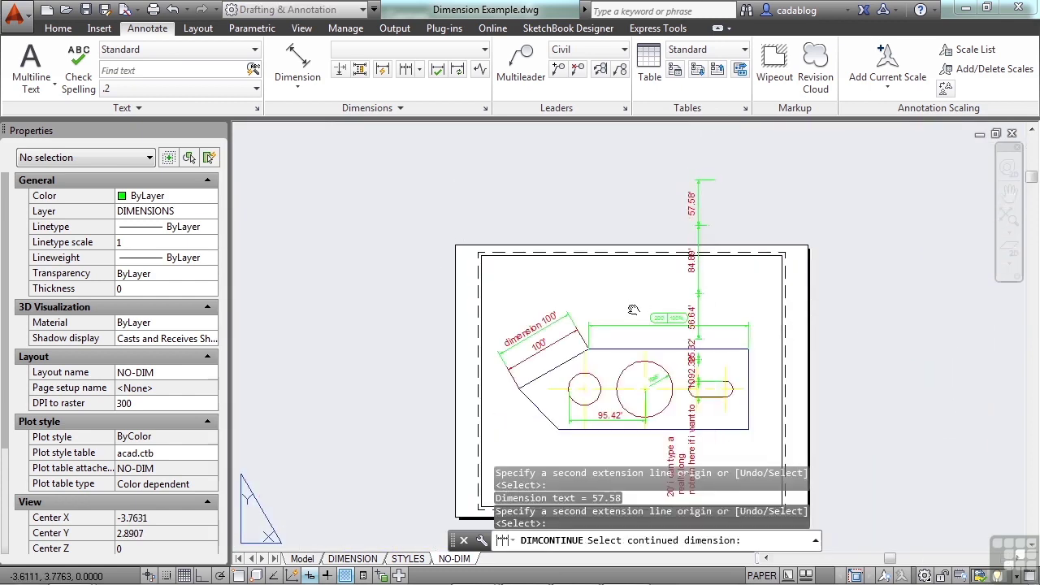
- Continue from the 100' dimension with 36.87' and 22.71' dimensions
{"action": "middle_click_drag", "start_coordinate": [642, 315], "coordinate": [651, 193]}
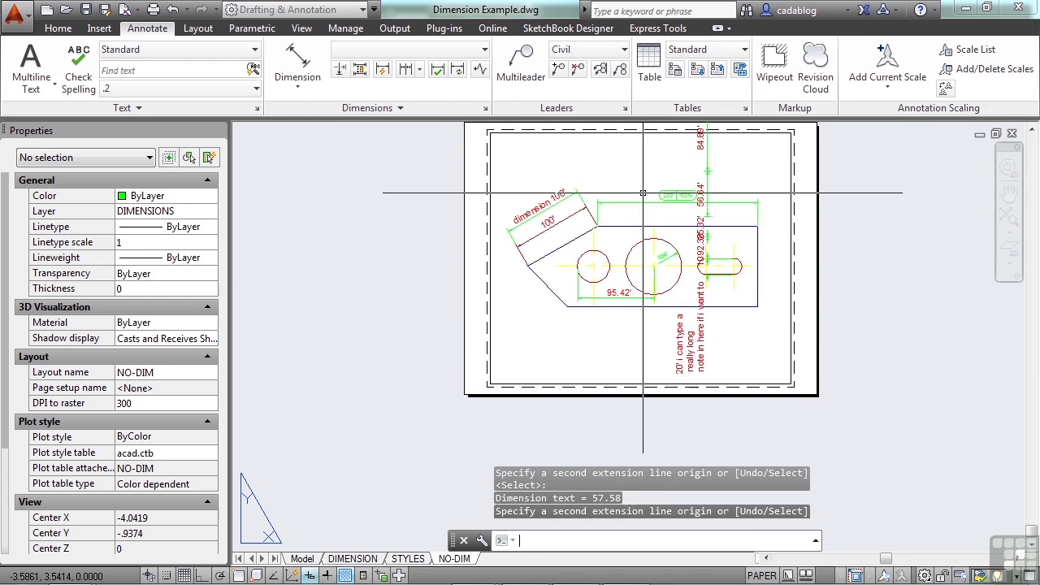
{"action": "left_click", "coordinate": [700, 203]}
{"action": "scroll", "coordinate": [739, 205], "scroll_direction": "down", "scroll_amount": 2}
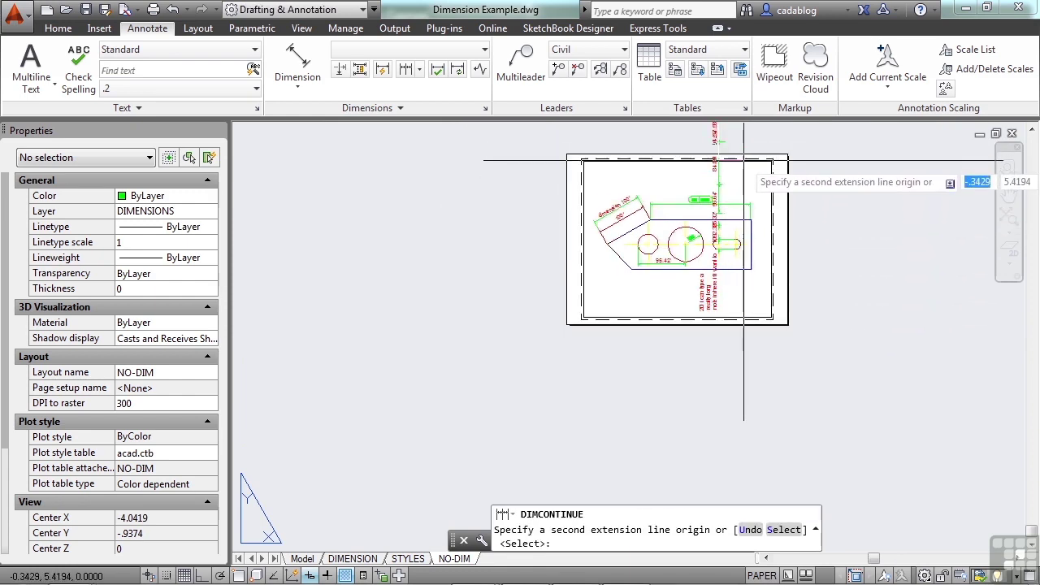
{"action": "scroll", "coordinate": [691, 195], "scroll_direction": "up", "scroll_amount": 3}
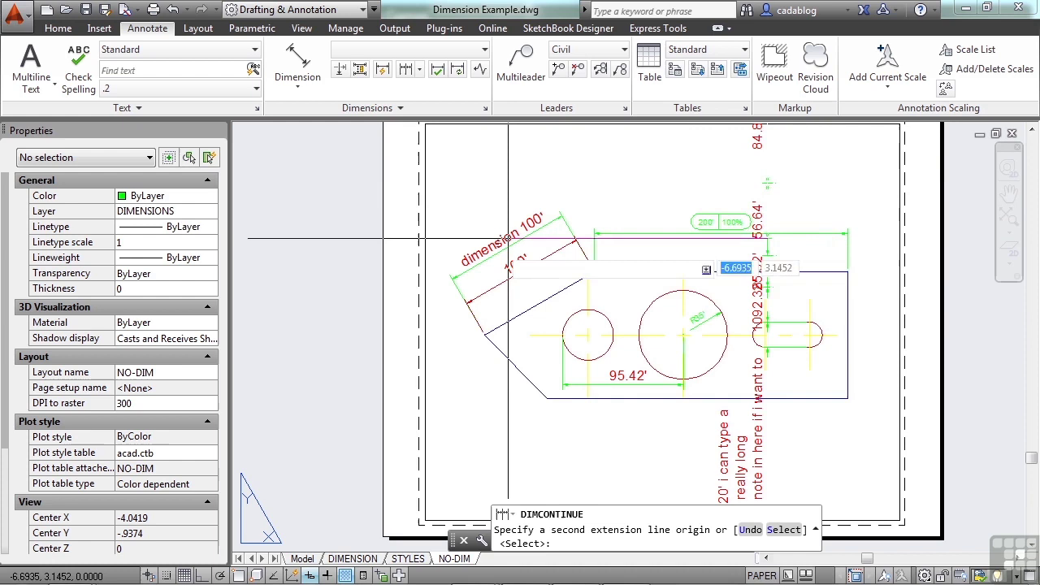
{"action": "left_click", "coordinate": [774, 529]}
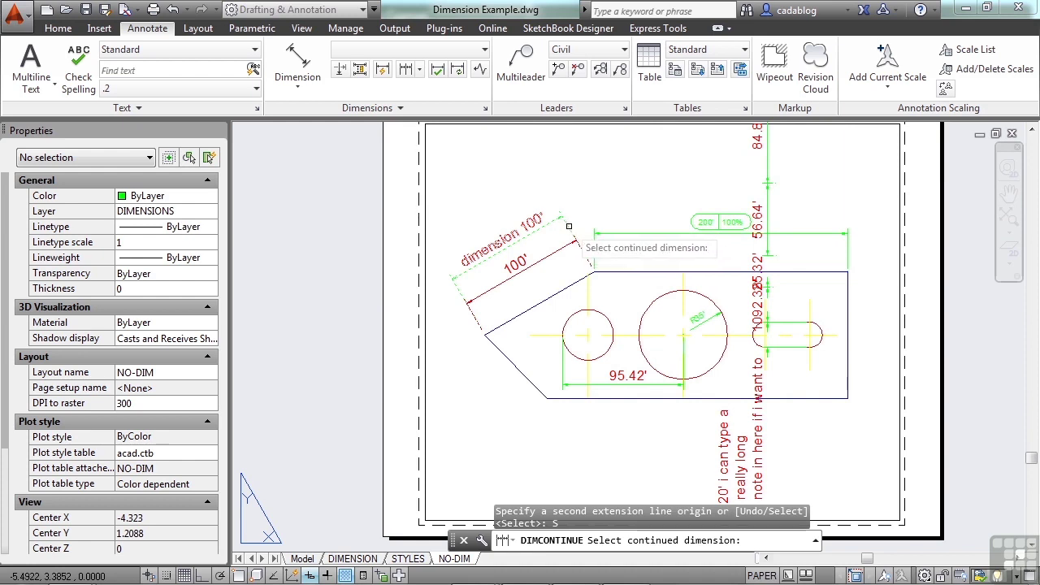
{"action": "left_click", "coordinate": [568, 226]}
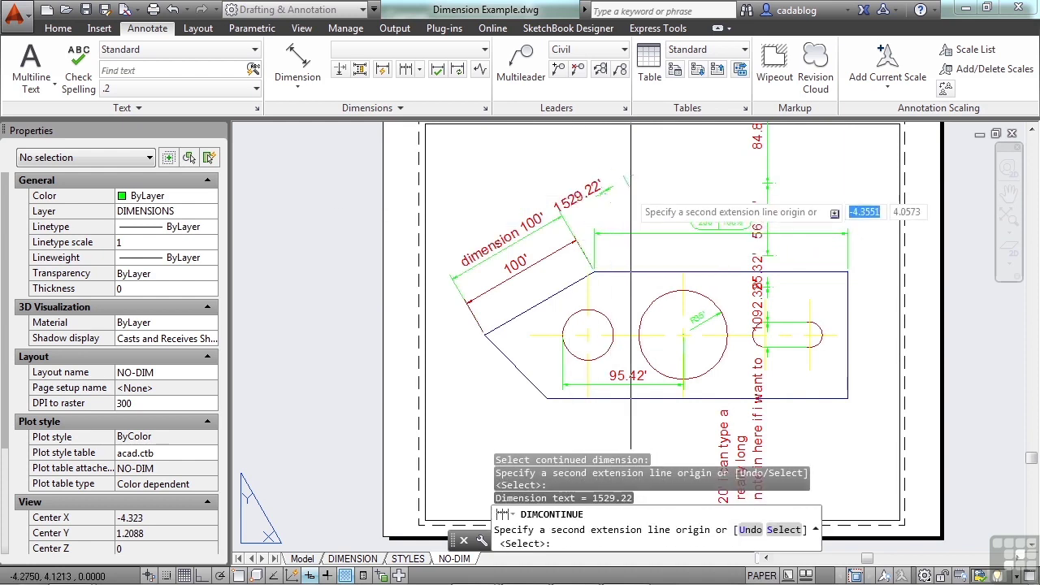
{"action": "left_click", "coordinate": [646, 194]}
{"action": "left_click", "coordinate": [682, 176]}
{"action": "key", "text": "Return"}
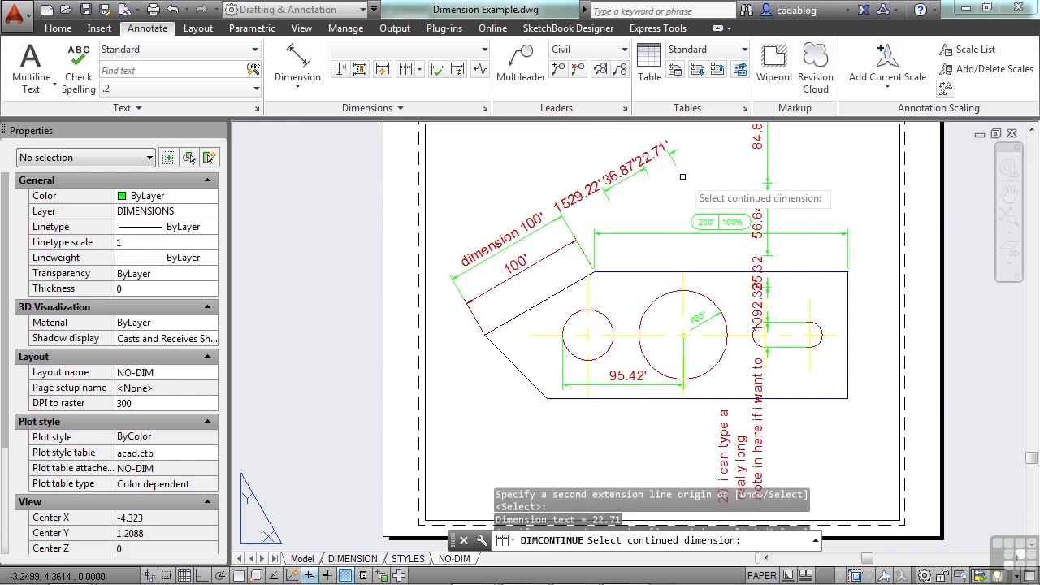
{"action": "key", "text": "Return"}
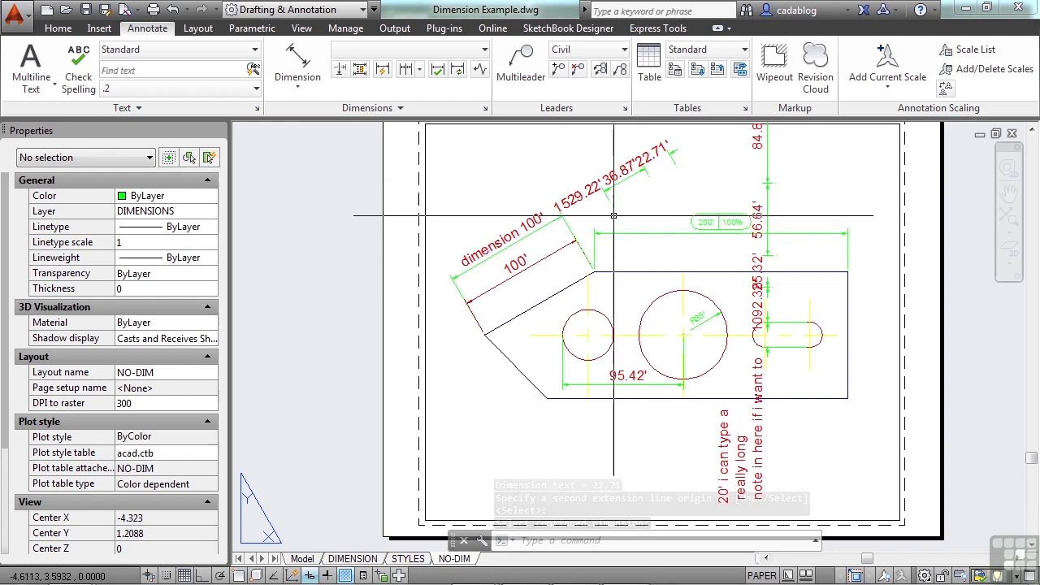
- Stack 37.98' and 41.6' baseline dimensions off the 95.42' dimension below the part
{"action": "left_click", "coordinate": [421, 71]}
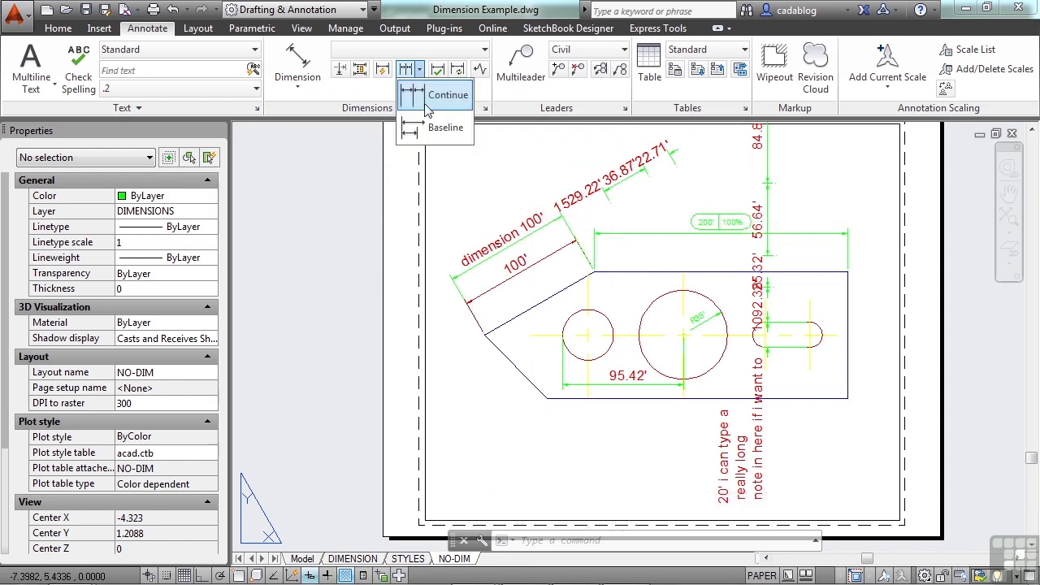
{"action": "left_click", "coordinate": [439, 130]}
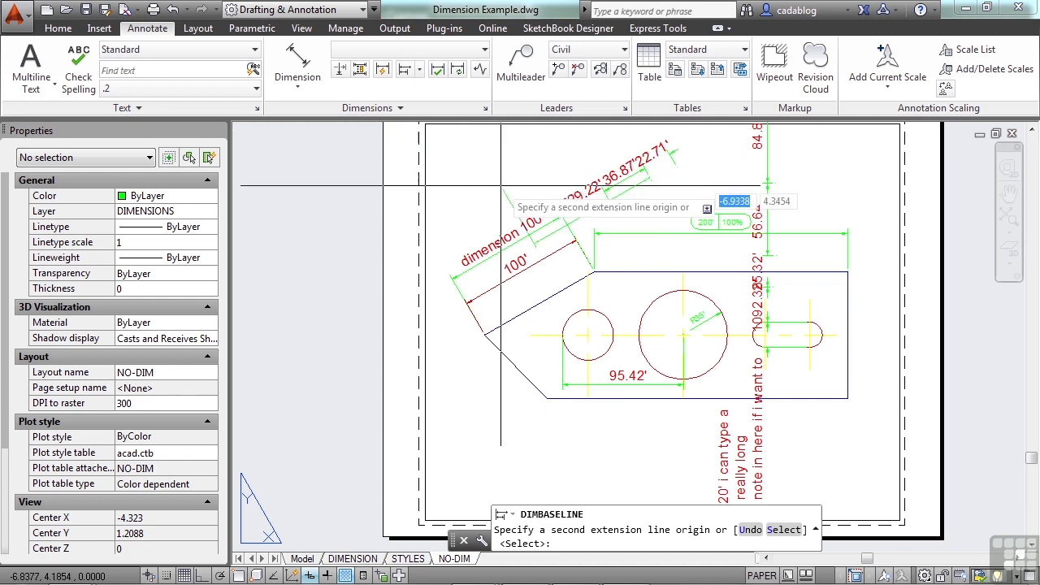
{"action": "middle_click_drag", "start_coordinate": [563, 189], "coordinate": [573, 280]}
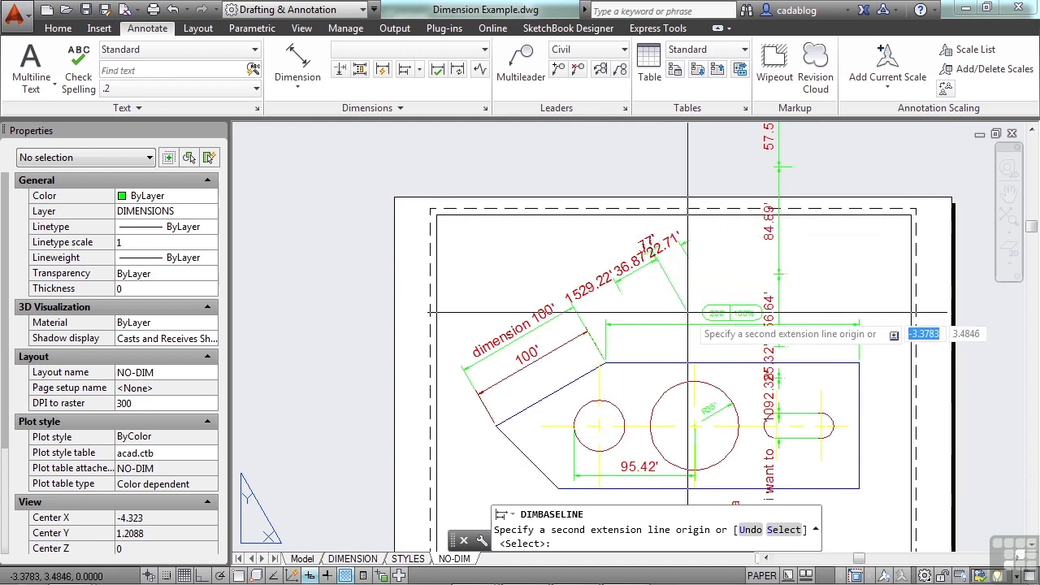
{"action": "left_click", "coordinate": [782, 530]}
{"action": "scroll", "coordinate": [708, 243], "scroll_direction": "up", "scroll_amount": 3}
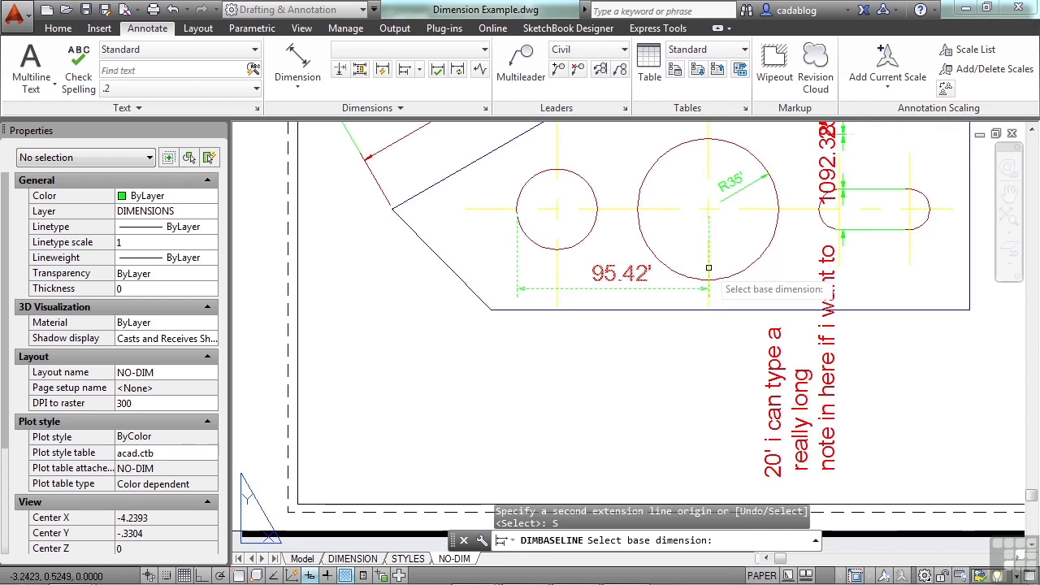
{"action": "left_click", "coordinate": [709, 267]}
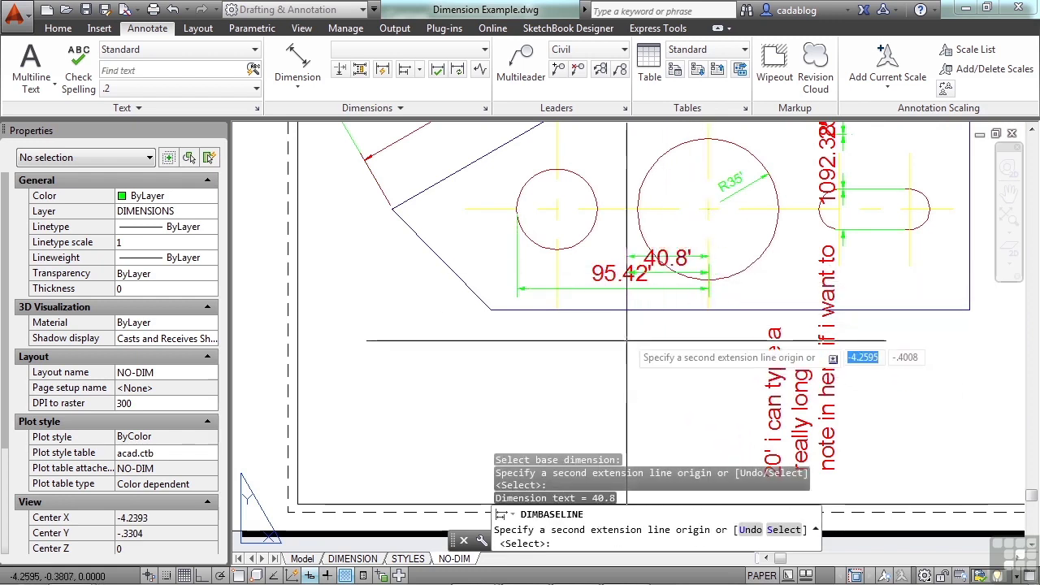
{"action": "left_click", "coordinate": [631, 237]}
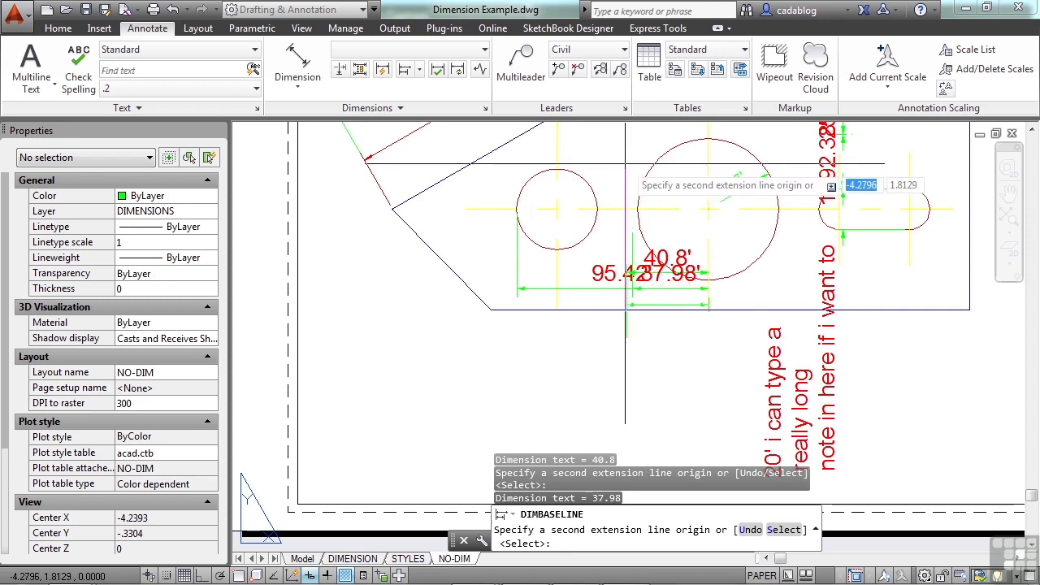
{"action": "left_click", "coordinate": [617, 167]}
{"action": "key", "text": "Return"}
{"action": "key", "text": "Return"}
{"action": "scroll", "coordinate": [602, 211], "scroll_direction": "down", "scroll_amount": 3}
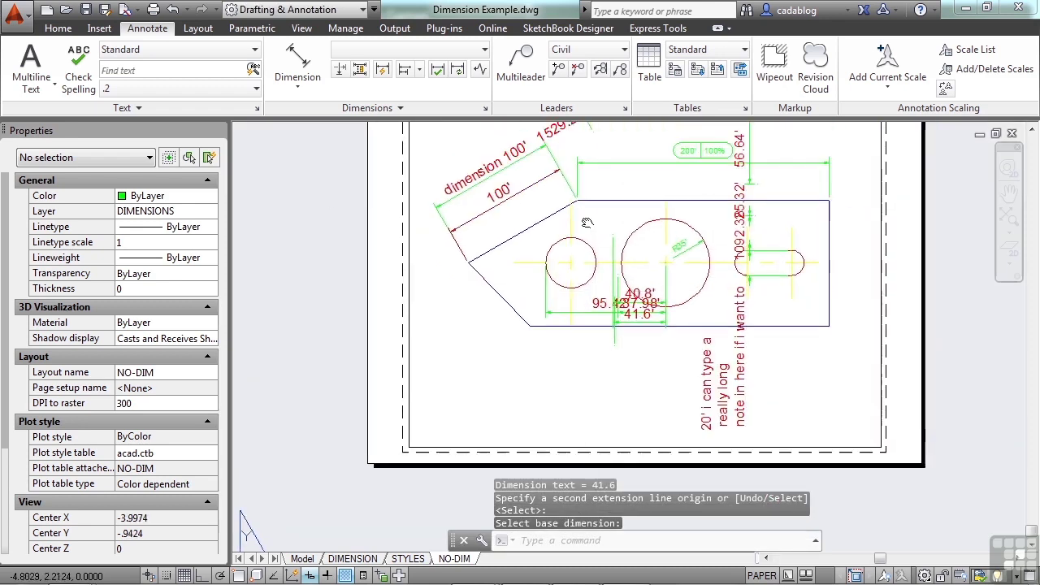
{"action": "middle_click_drag", "start_coordinate": [586, 222], "coordinate": [587, 236]}
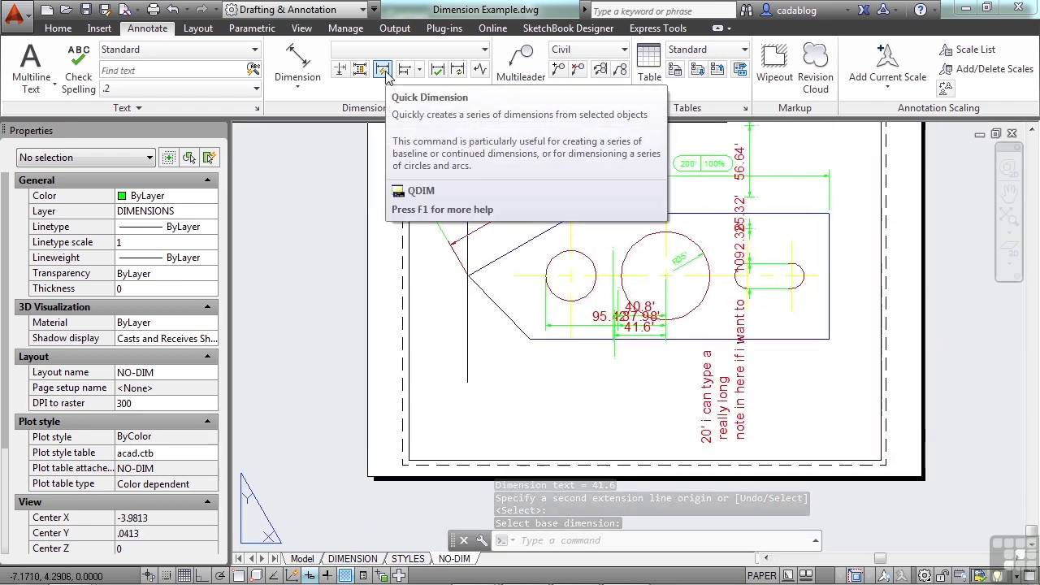
- Try quick-dimensioning the lower-left edges by window, which finds nothing to dimension
{"action": "left_click", "coordinate": [383, 70]}
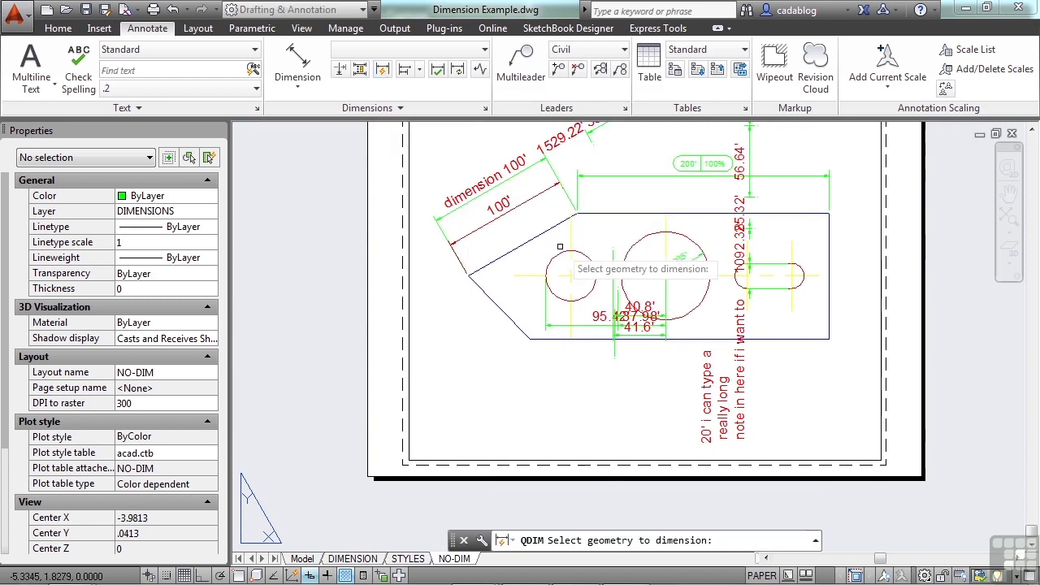
{"action": "left_click", "coordinate": [541, 305]}
{"action": "left_click", "coordinate": [475, 272]}
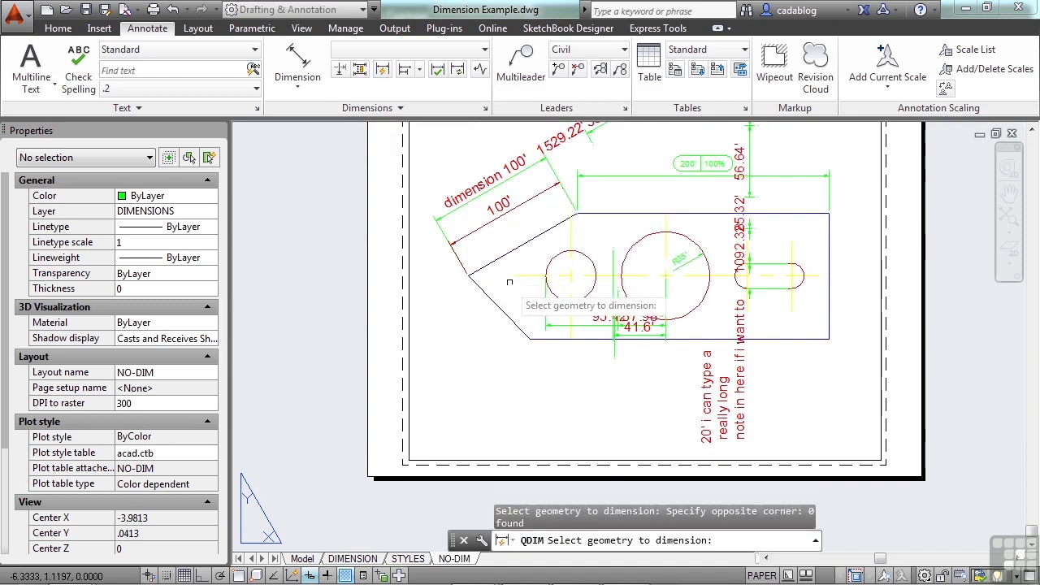
{"action": "key", "text": "Return"}
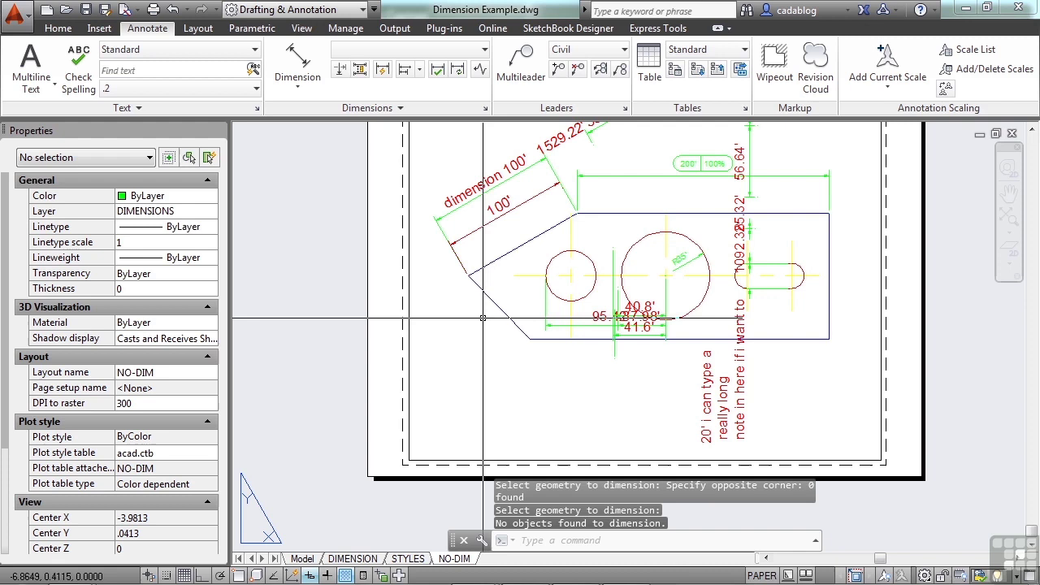
- In the active viewport, quick-dimension both diagonal edges and place the dimensions below the part
{"action": "double_click", "coordinate": [494, 261]}
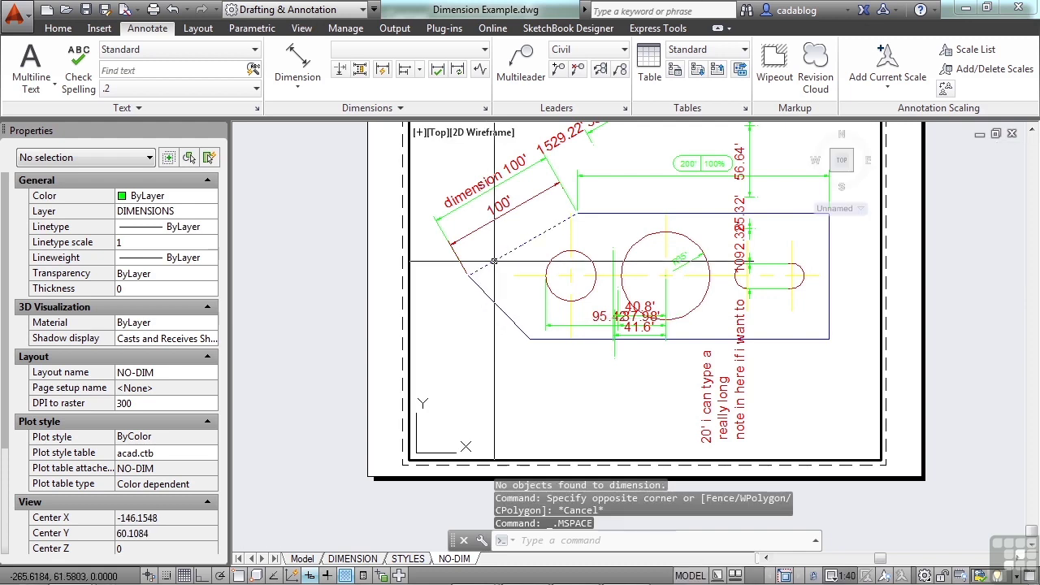
{"action": "left_click", "coordinate": [394, 75]}
{"action": "left_click", "coordinate": [488, 265]}
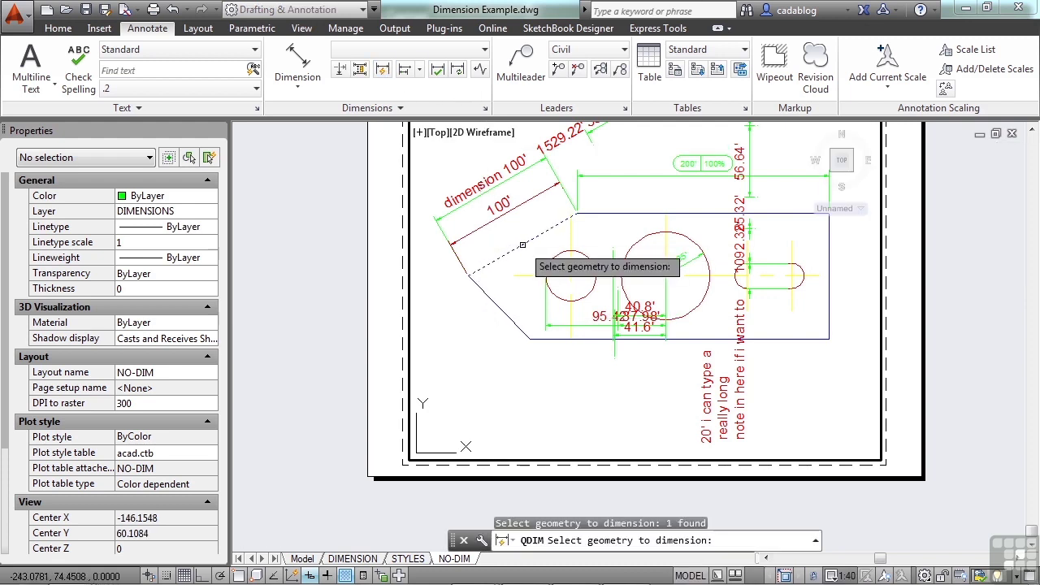
{"action": "left_click", "coordinate": [496, 304]}
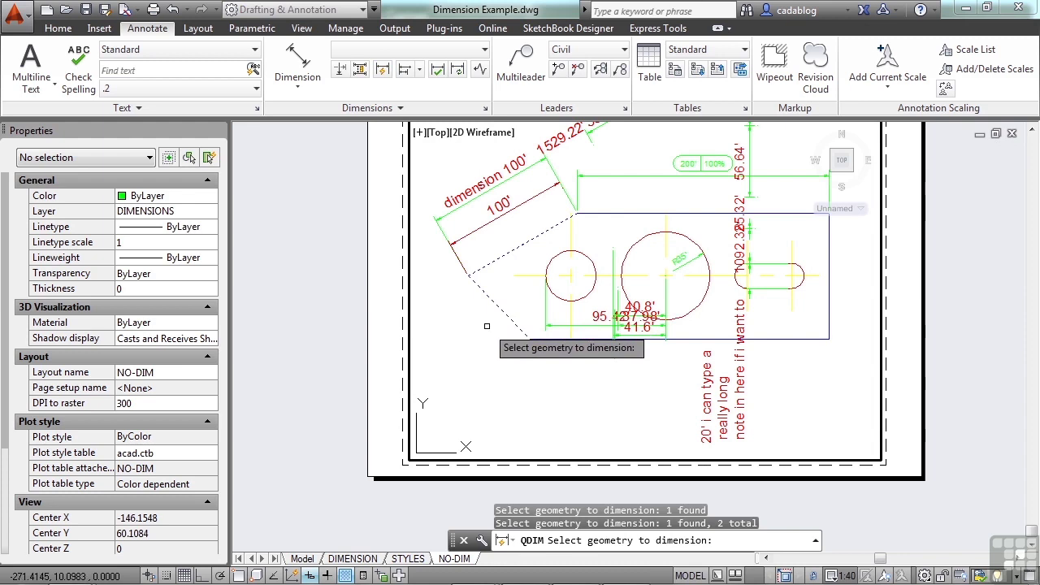
{"action": "key", "text": "Return"}
{"action": "left_click", "coordinate": [504, 390]}
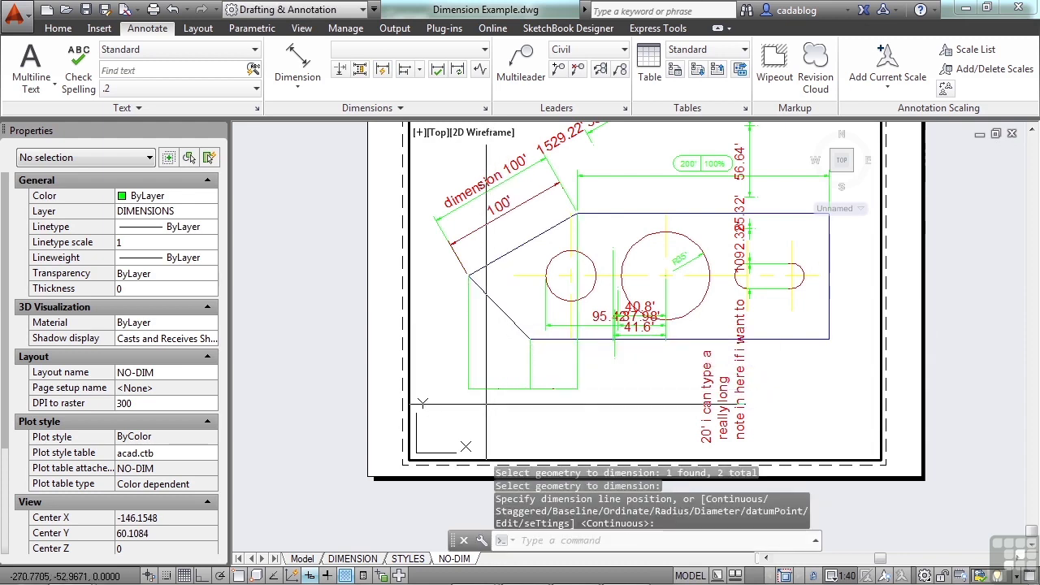
{"action": "scroll", "coordinate": [487, 403], "scroll_direction": "up", "scroll_amount": 6}
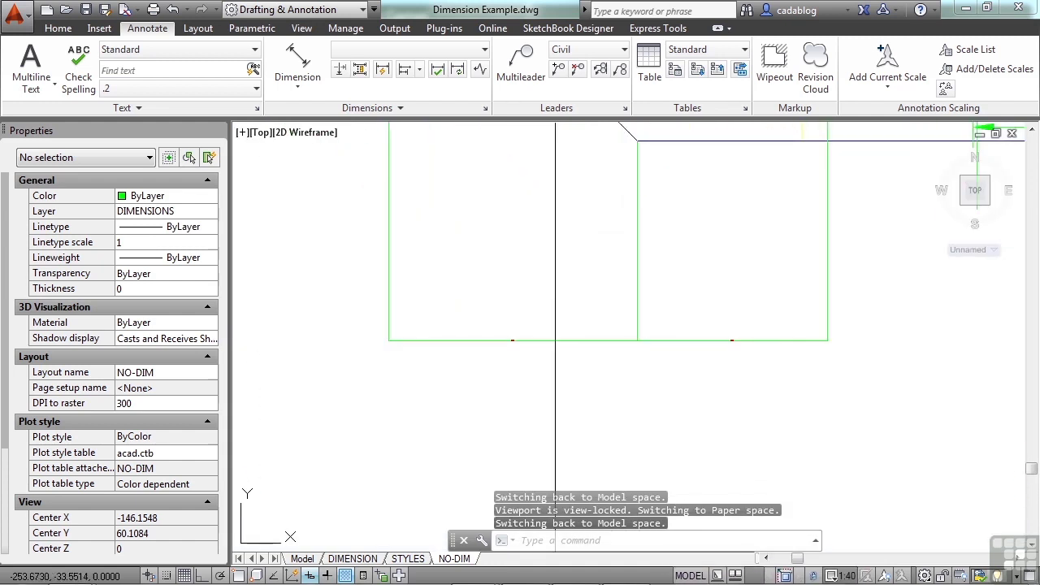
{"action": "middle_click_drag", "start_coordinate": [564, 306], "coordinate": [523, 428]}
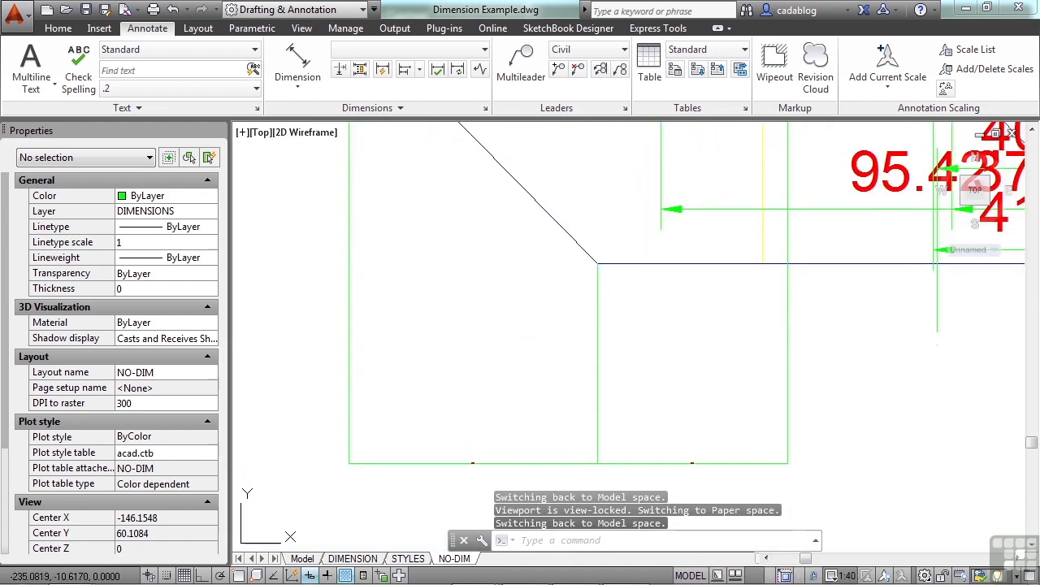
{"action": "scroll", "coordinate": [657, 344], "scroll_direction": "down", "scroll_amount": 4}
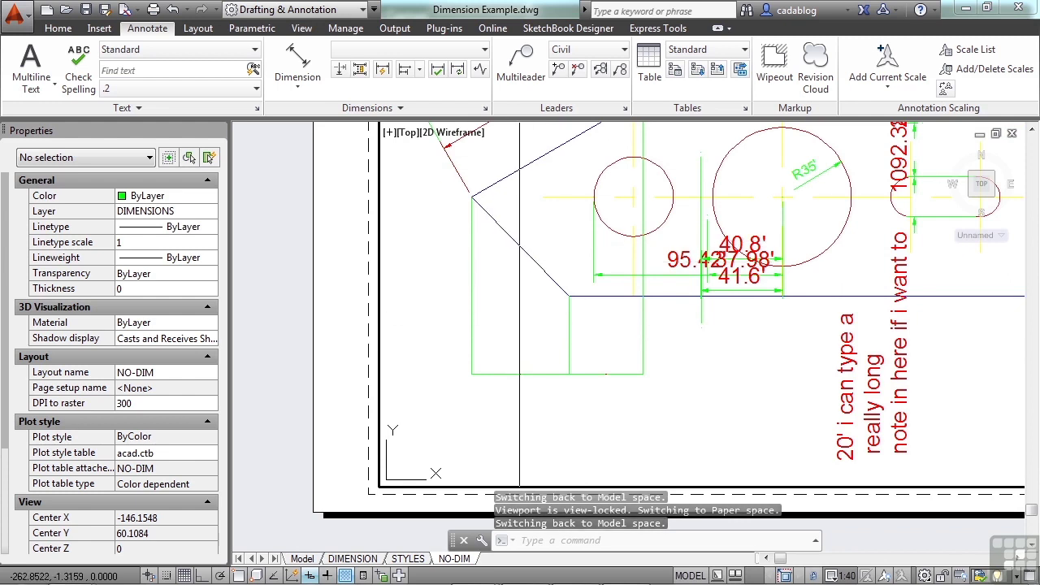
- Evenly space the 40.8', 37.98' and 41.6' dimensions using Adjust Space with Auto
{"action": "double_click", "coordinate": [332, 211]}
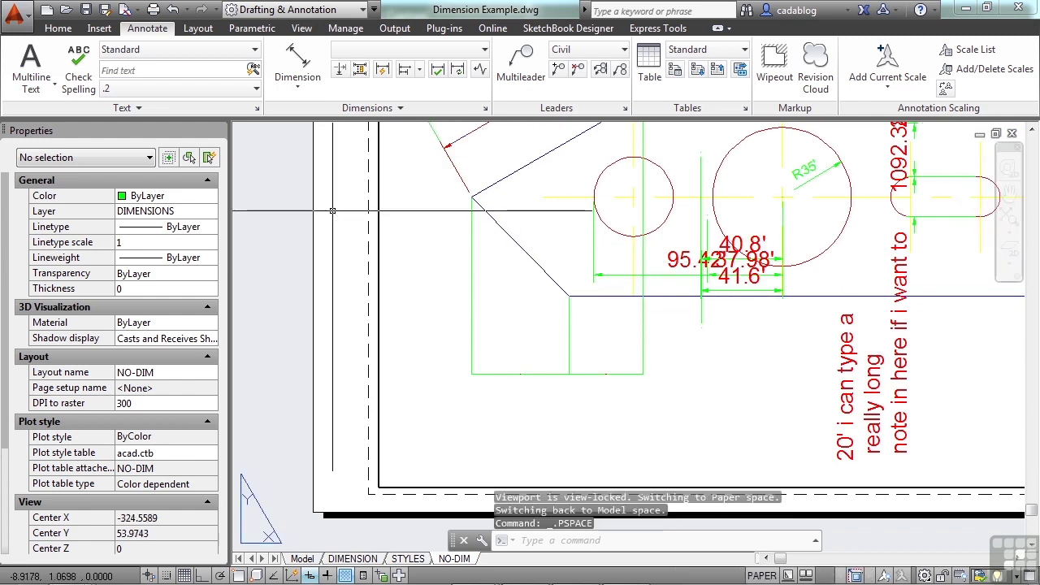
{"action": "left_click", "coordinate": [360, 69]}
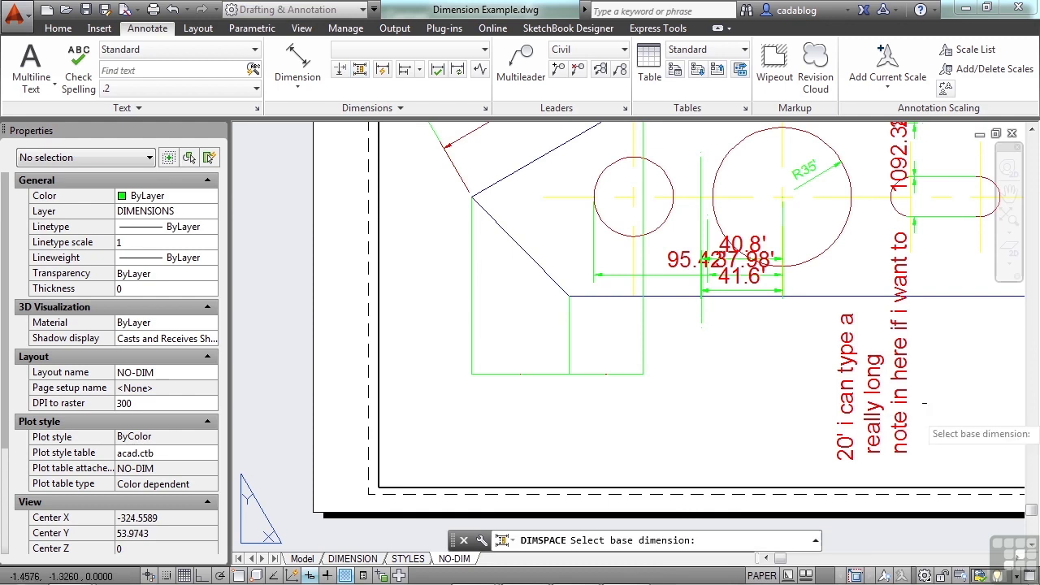
{"action": "left_click", "coordinate": [737, 273]}
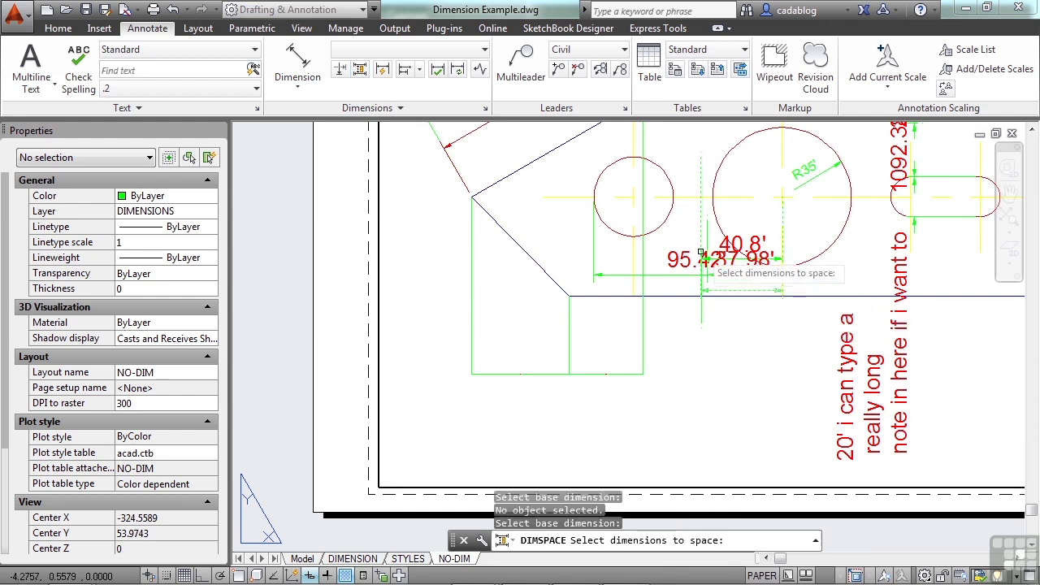
{"action": "left_click", "coordinate": [692, 271]}
{"action": "left_click", "coordinate": [684, 271]}
{"action": "key", "text": "Return"}
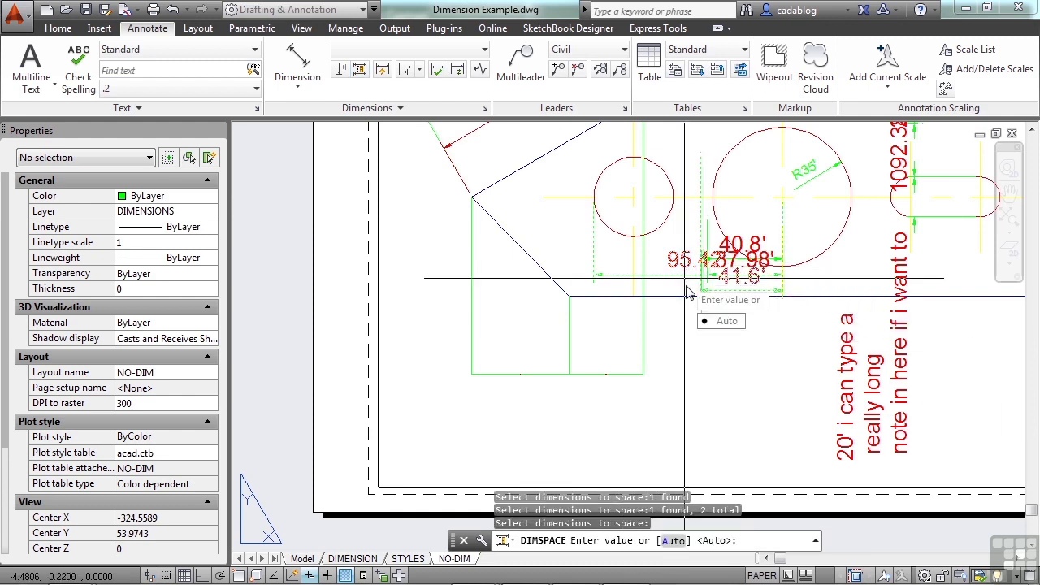
{"action": "left_click", "coordinate": [719, 322]}
{"action": "scroll", "coordinate": [712, 263], "scroll_direction": "up", "scroll_amount": 4}
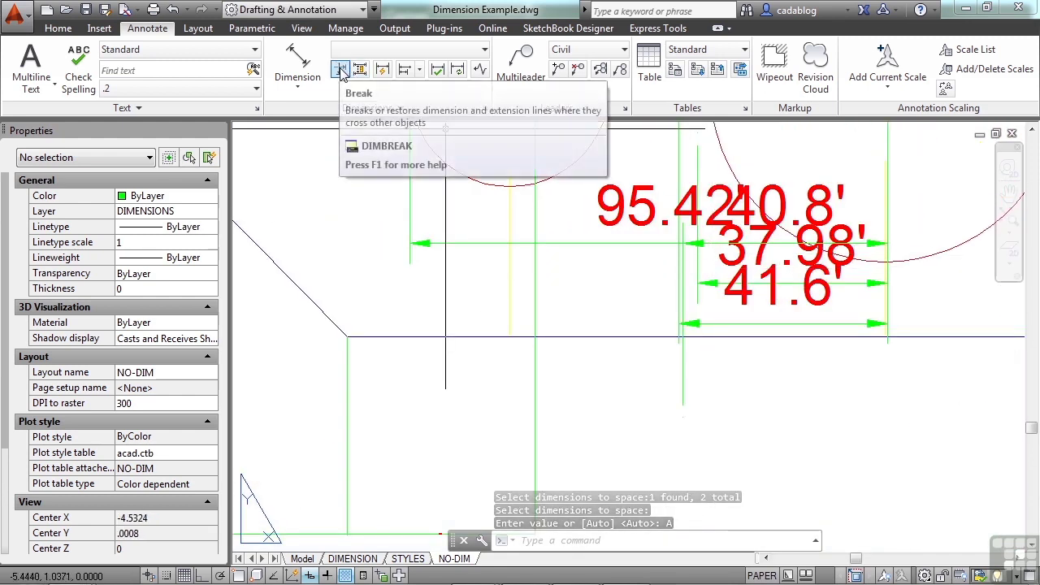
- Break the 95.42 dimension automatically where objects cross it, then zoom out
{"action": "left_click", "coordinate": [341, 70]}
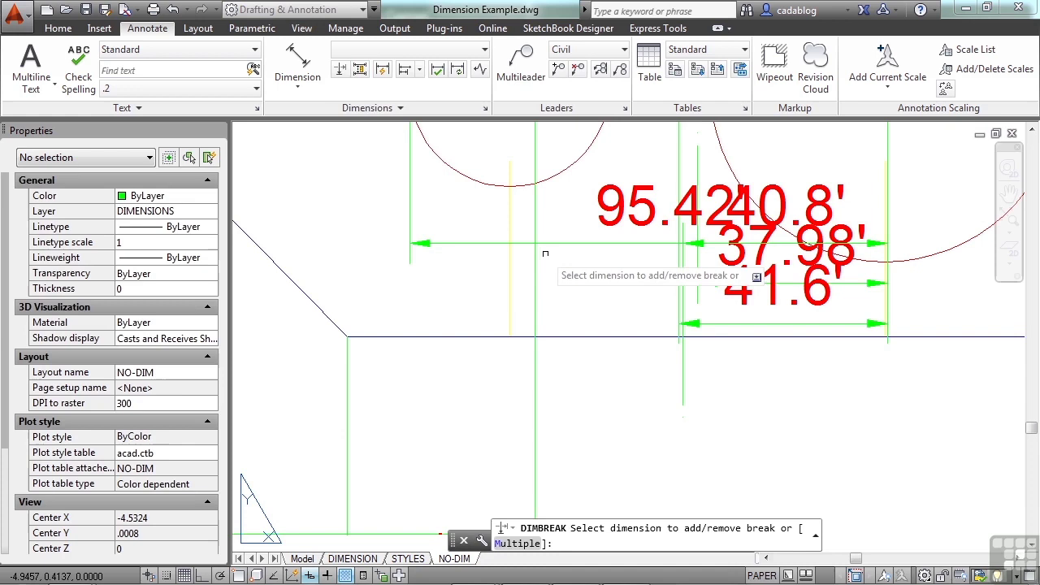
{"action": "left_click", "coordinate": [546, 243]}
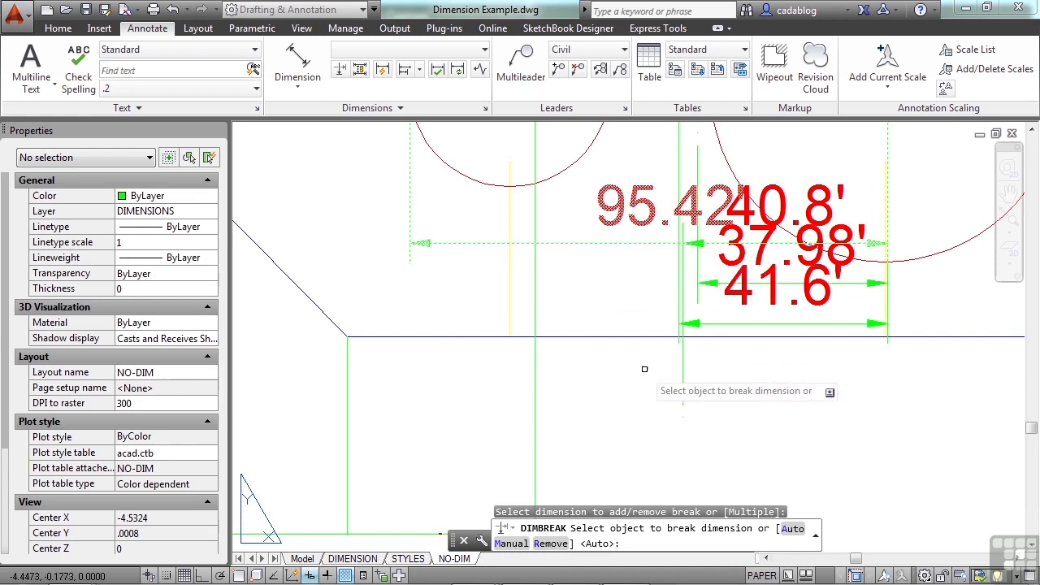
{"action": "left_click", "coordinate": [784, 530]}
{"action": "scroll", "coordinate": [690, 281], "scroll_direction": "up", "scroll_amount": 2}
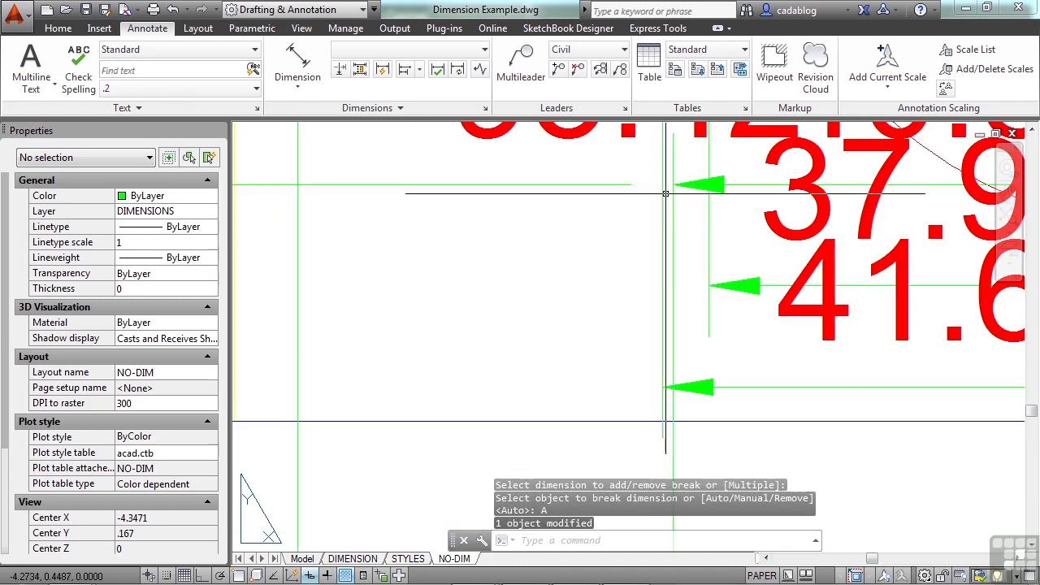
{"action": "scroll", "coordinate": [627, 260], "scroll_direction": "down", "scroll_amount": 4}
{"action": "scroll", "coordinate": [627, 260], "scroll_direction": "down", "scroll_amount": 3}
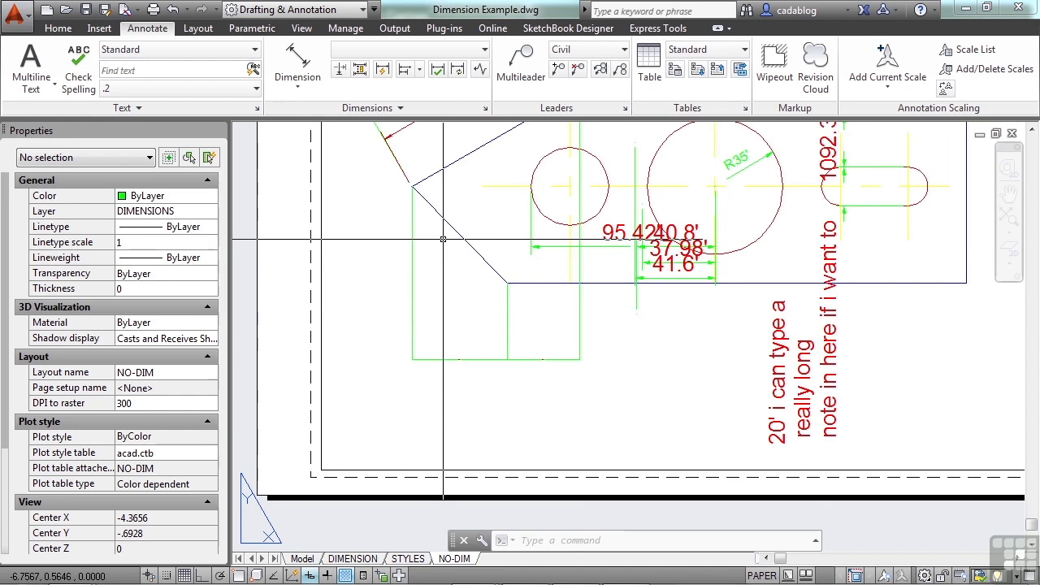
{"action": "scroll", "coordinate": [402, 229], "scroll_direction": "down", "scroll_amount": 4}
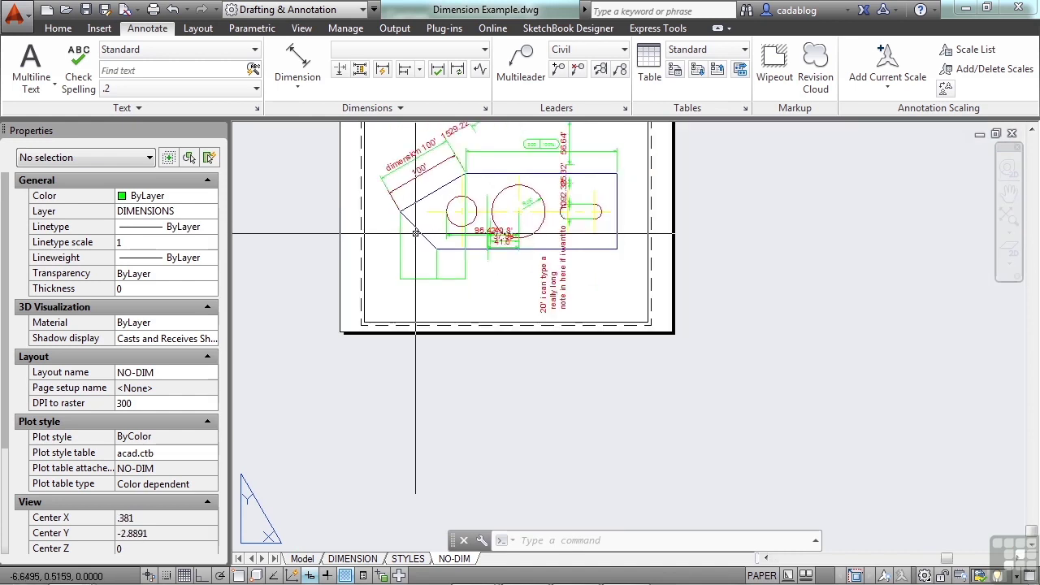